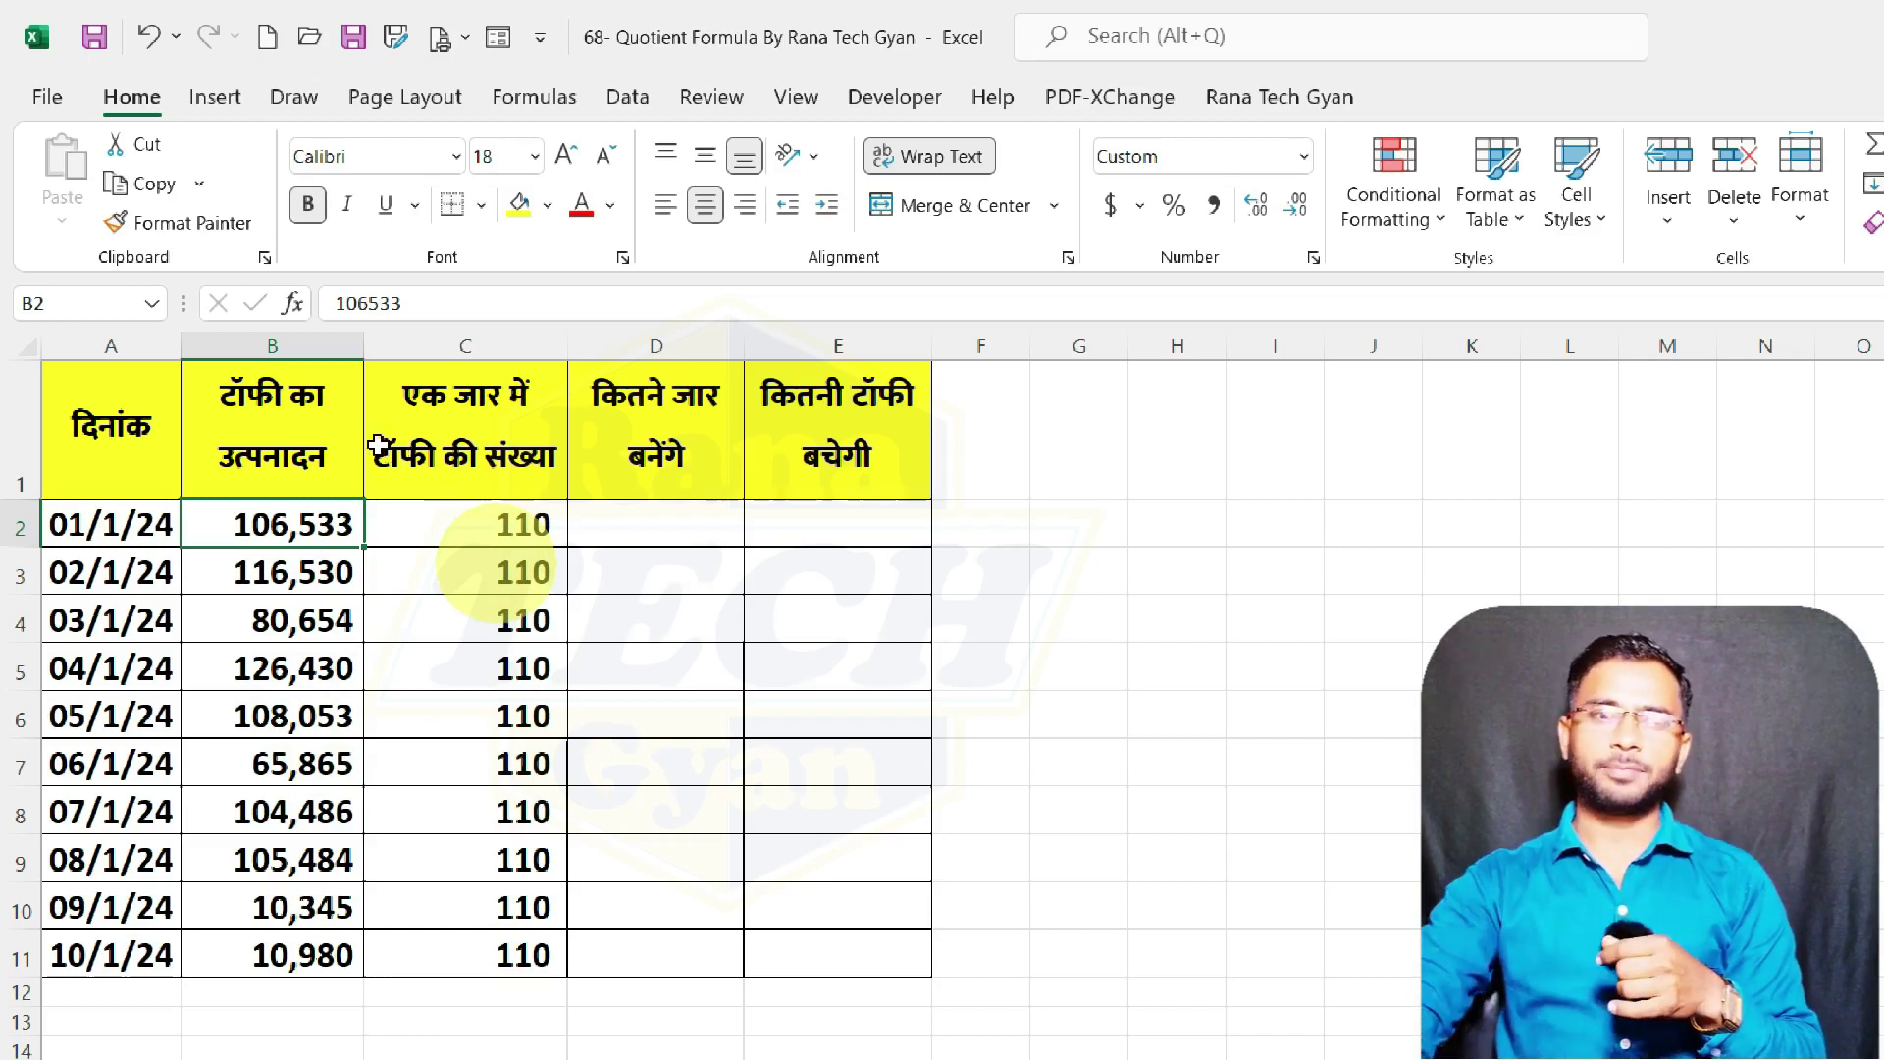
# Step: Calculate the jar count for the first date in D2 with the division formula =B2/C2
pyautogui.click(628, 525)
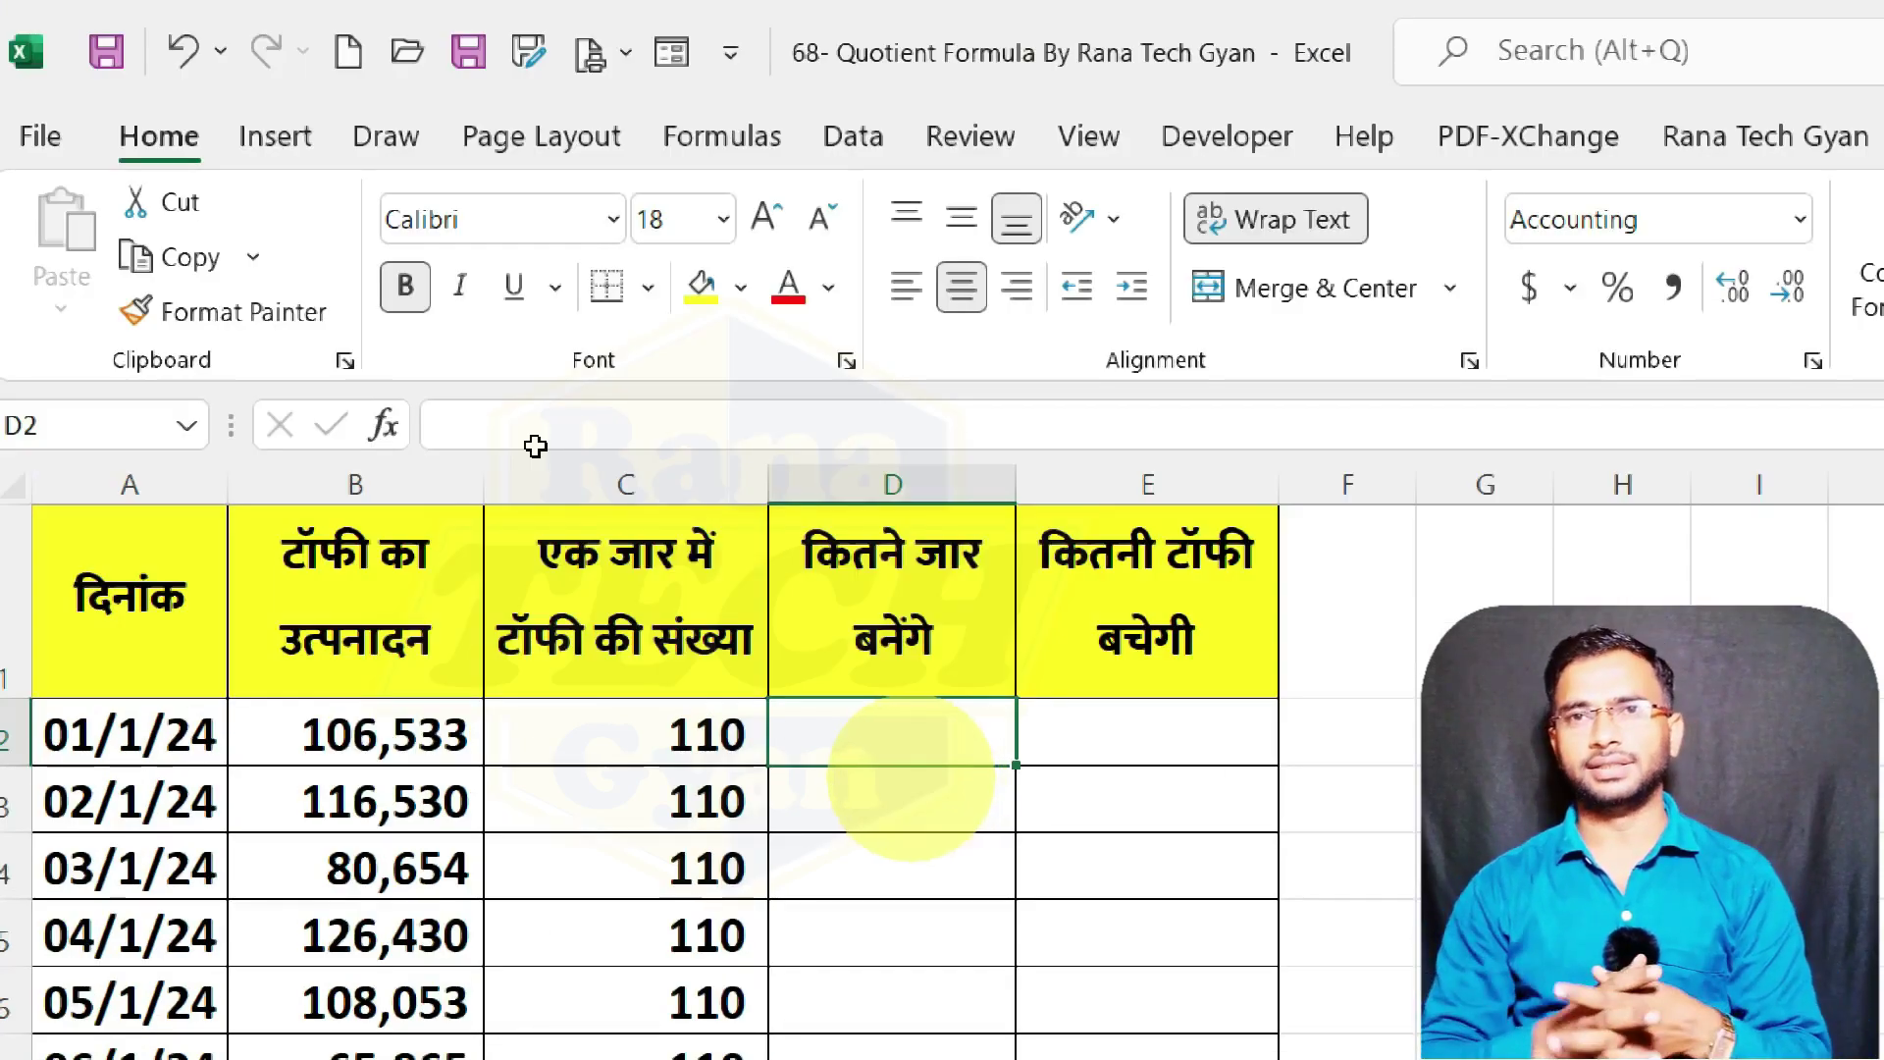
pyautogui.write('=')
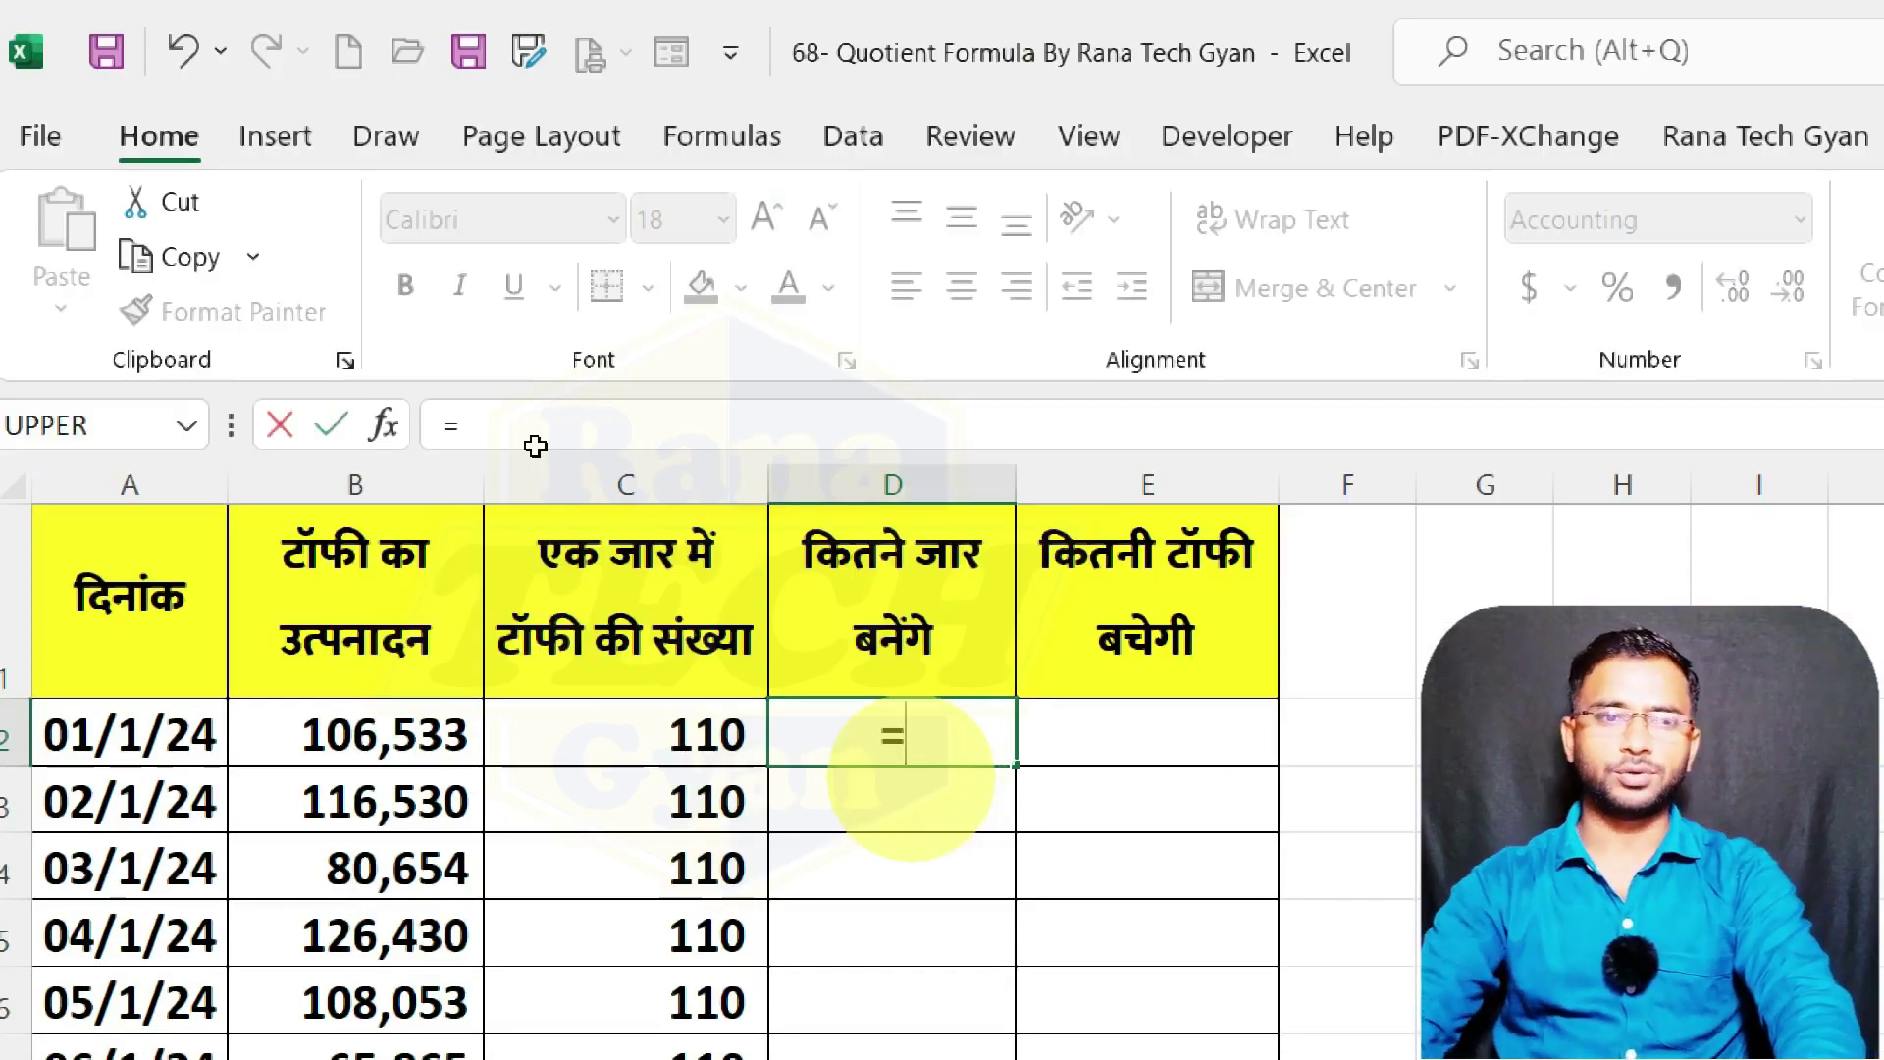
pyautogui.click(353, 736)
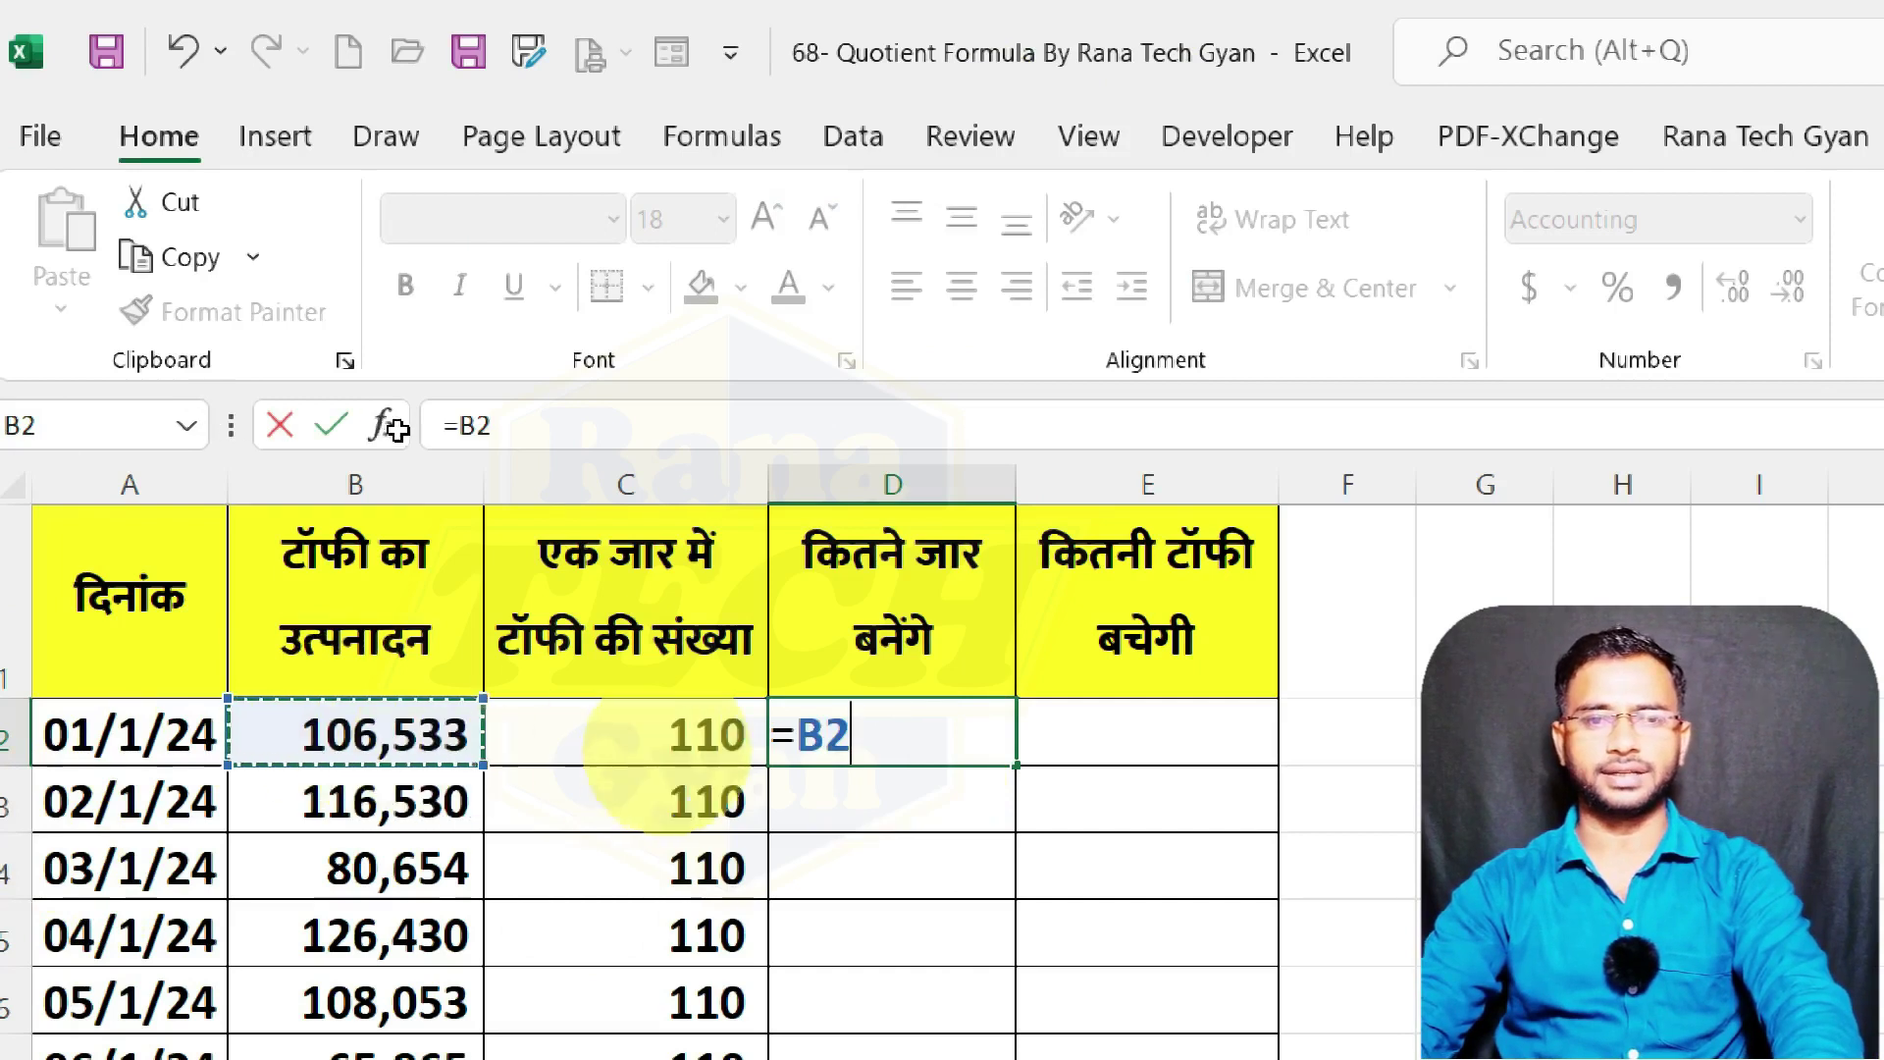
pyautogui.write('/')
pyautogui.press('Left')
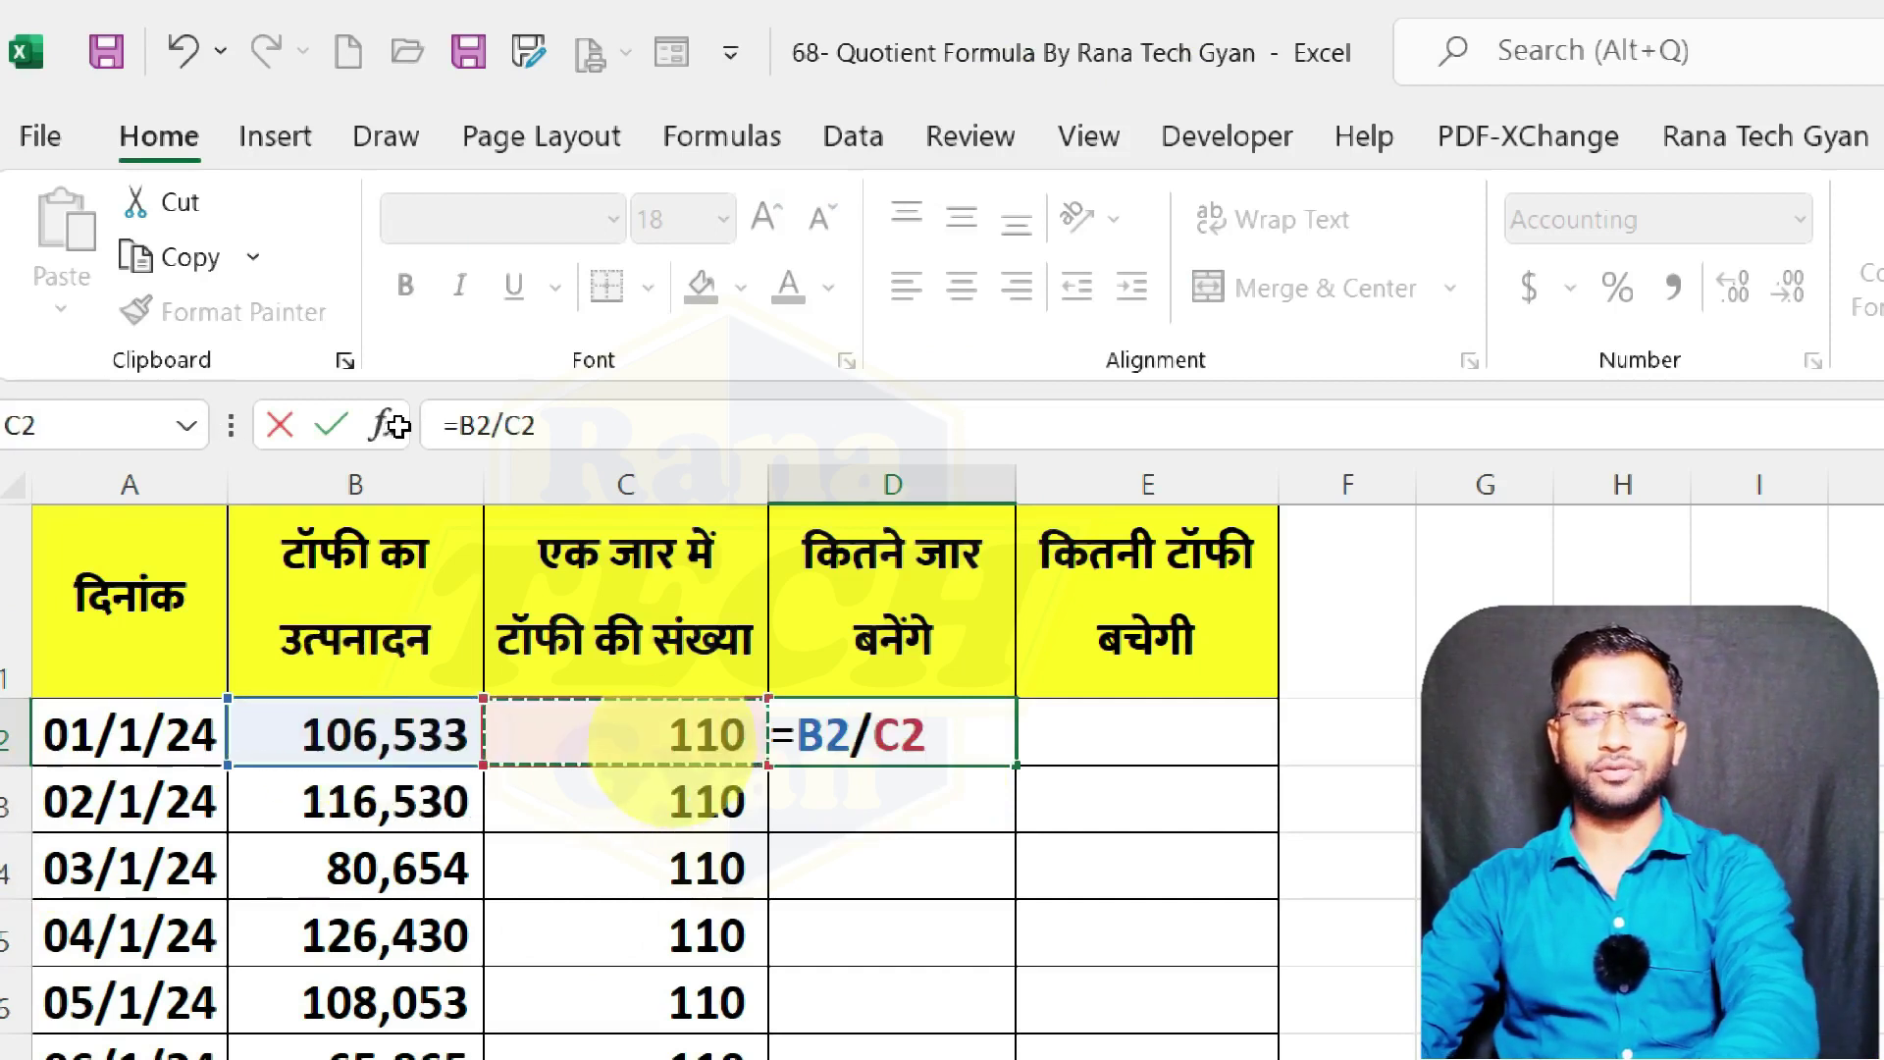
pyautogui.press('Return')
# Step: Replace the contents of D2 with =QUOTIENT(B2,C2) and fill the formula down the jar-count column to D11
pyautogui.click(833, 735)
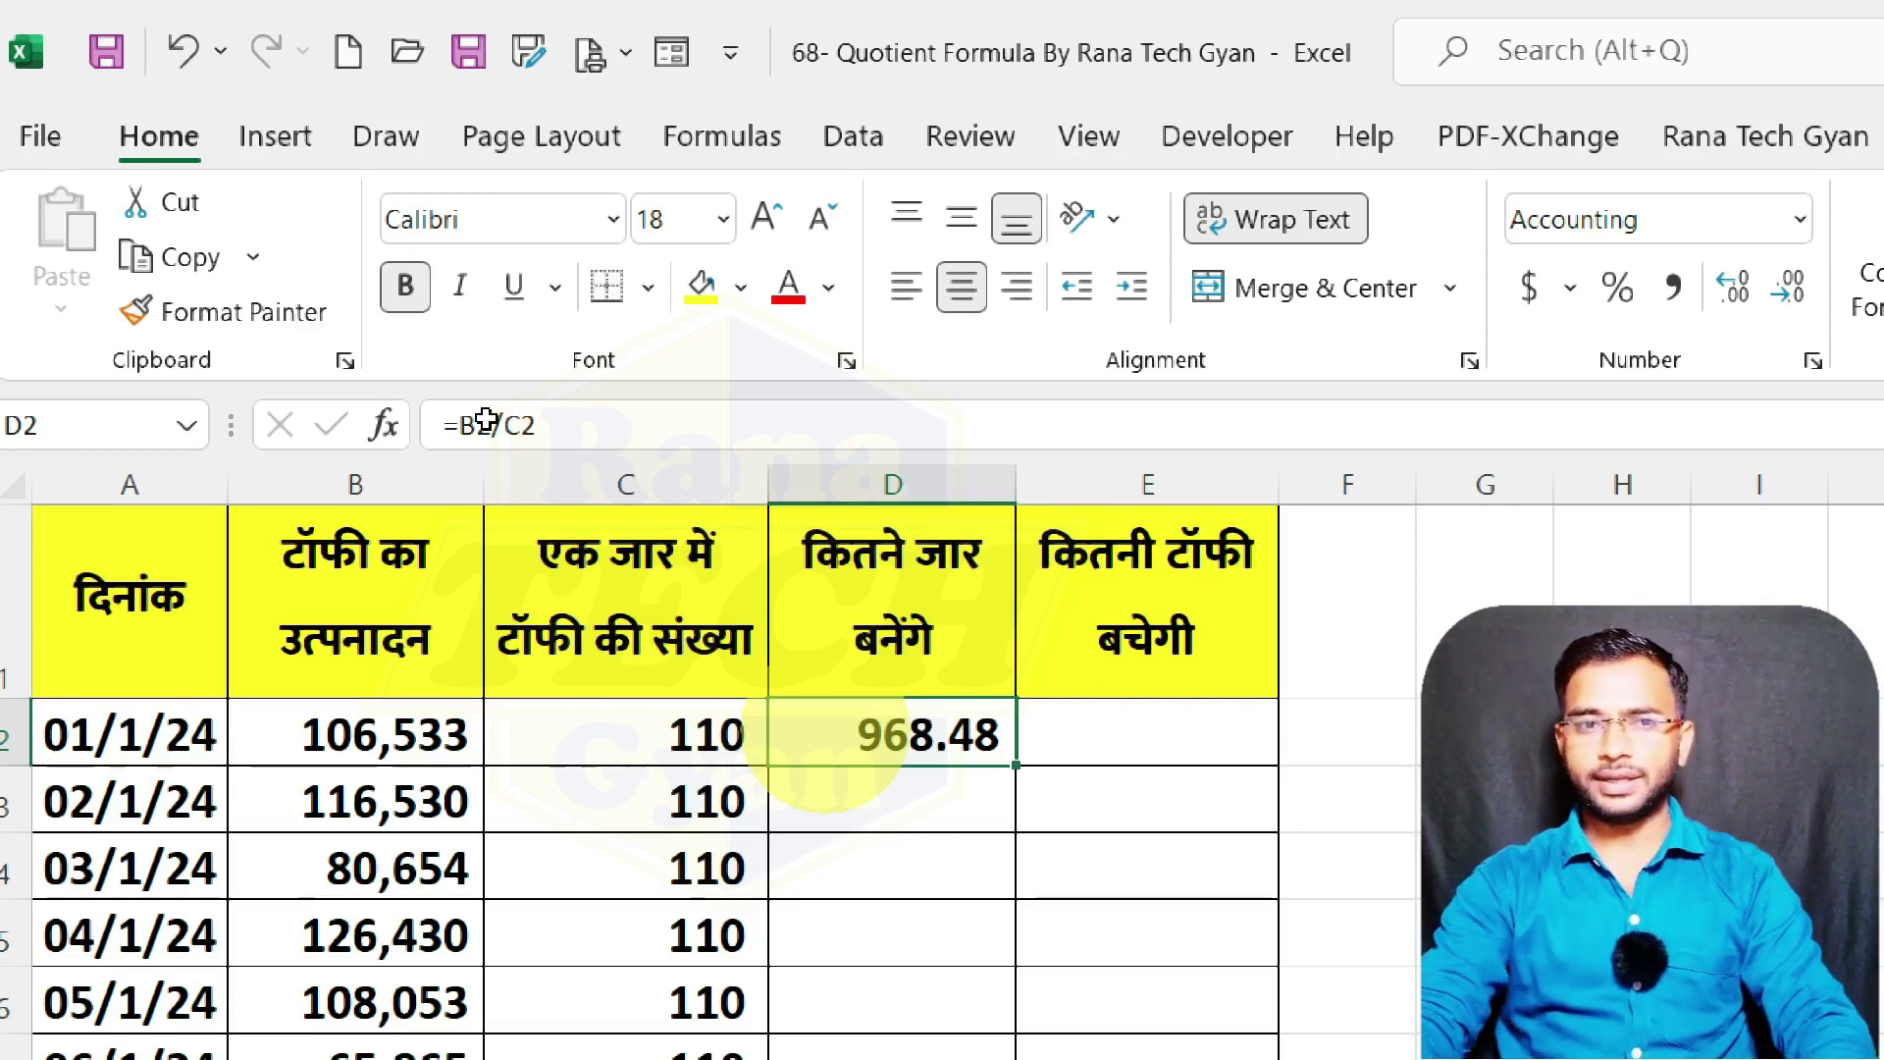
pyautogui.press('Delete')
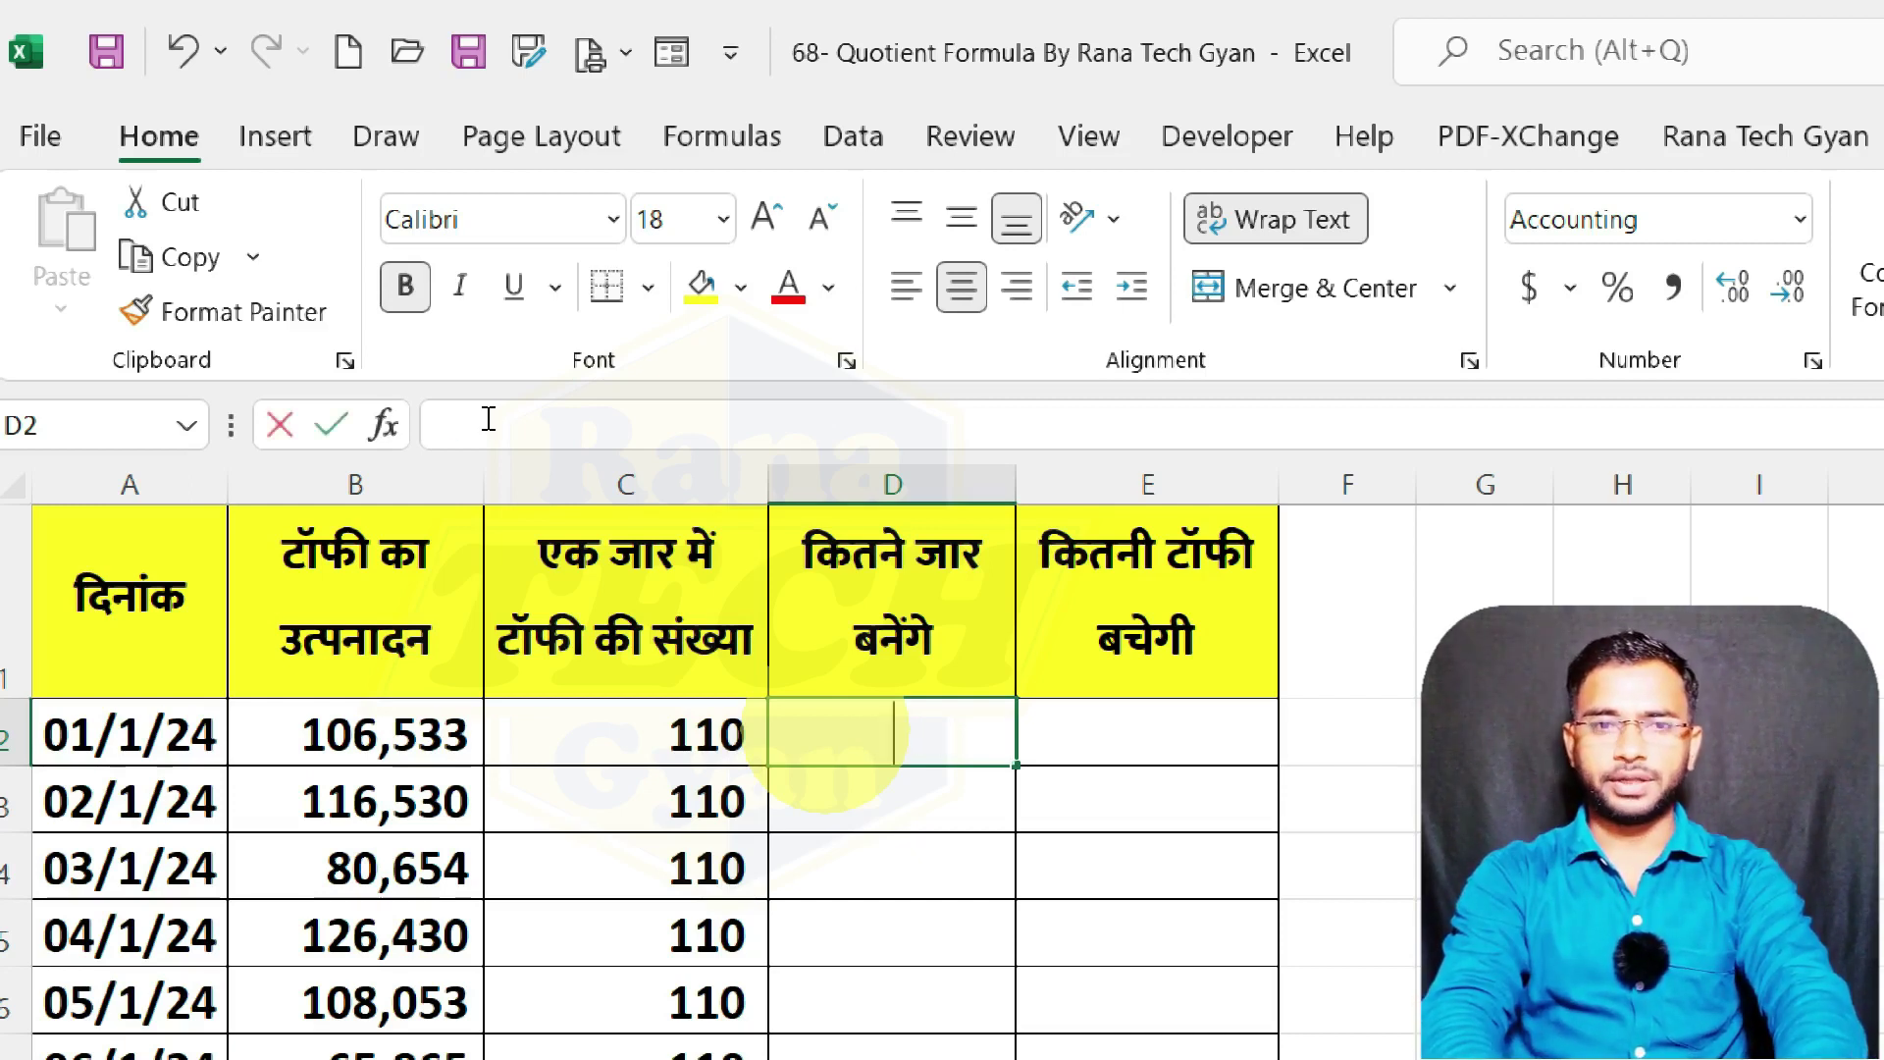
pyautogui.write('q')
pyautogui.press('BackSpace')
pyautogui.write('=qu')
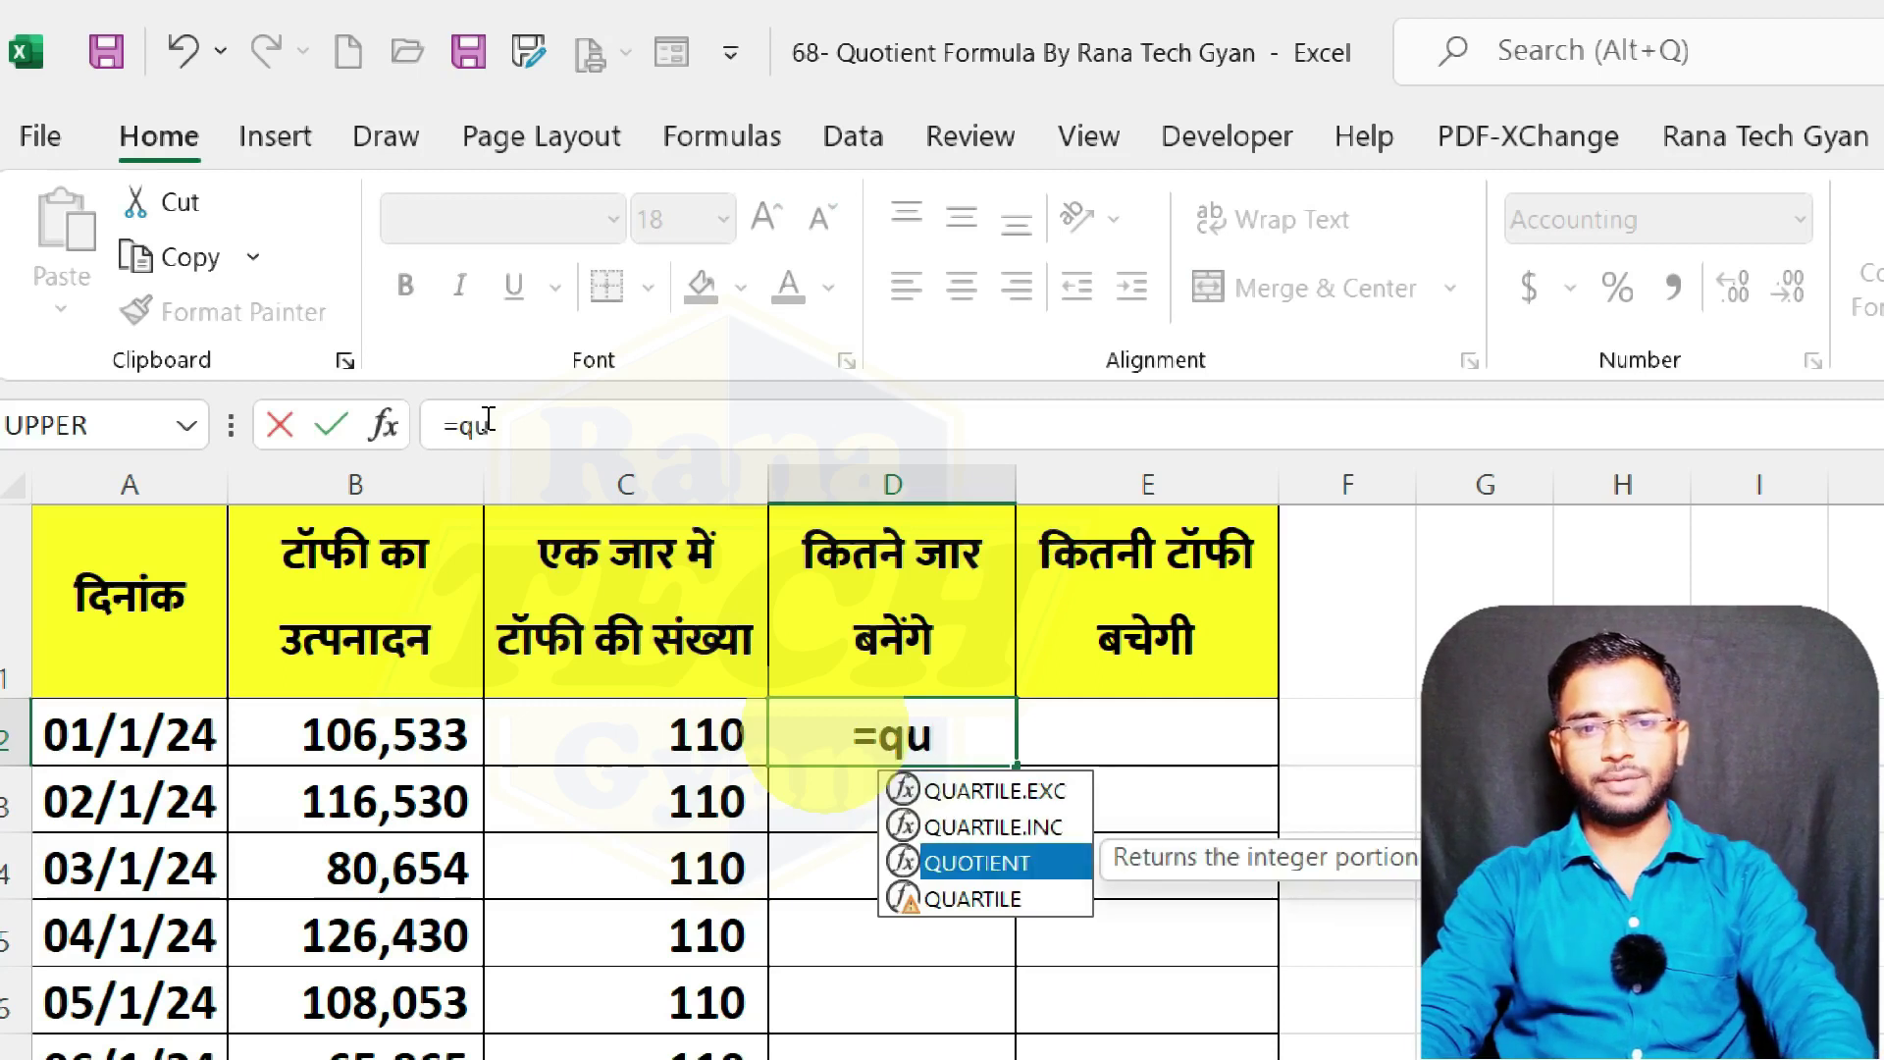
pyautogui.press('Tab')
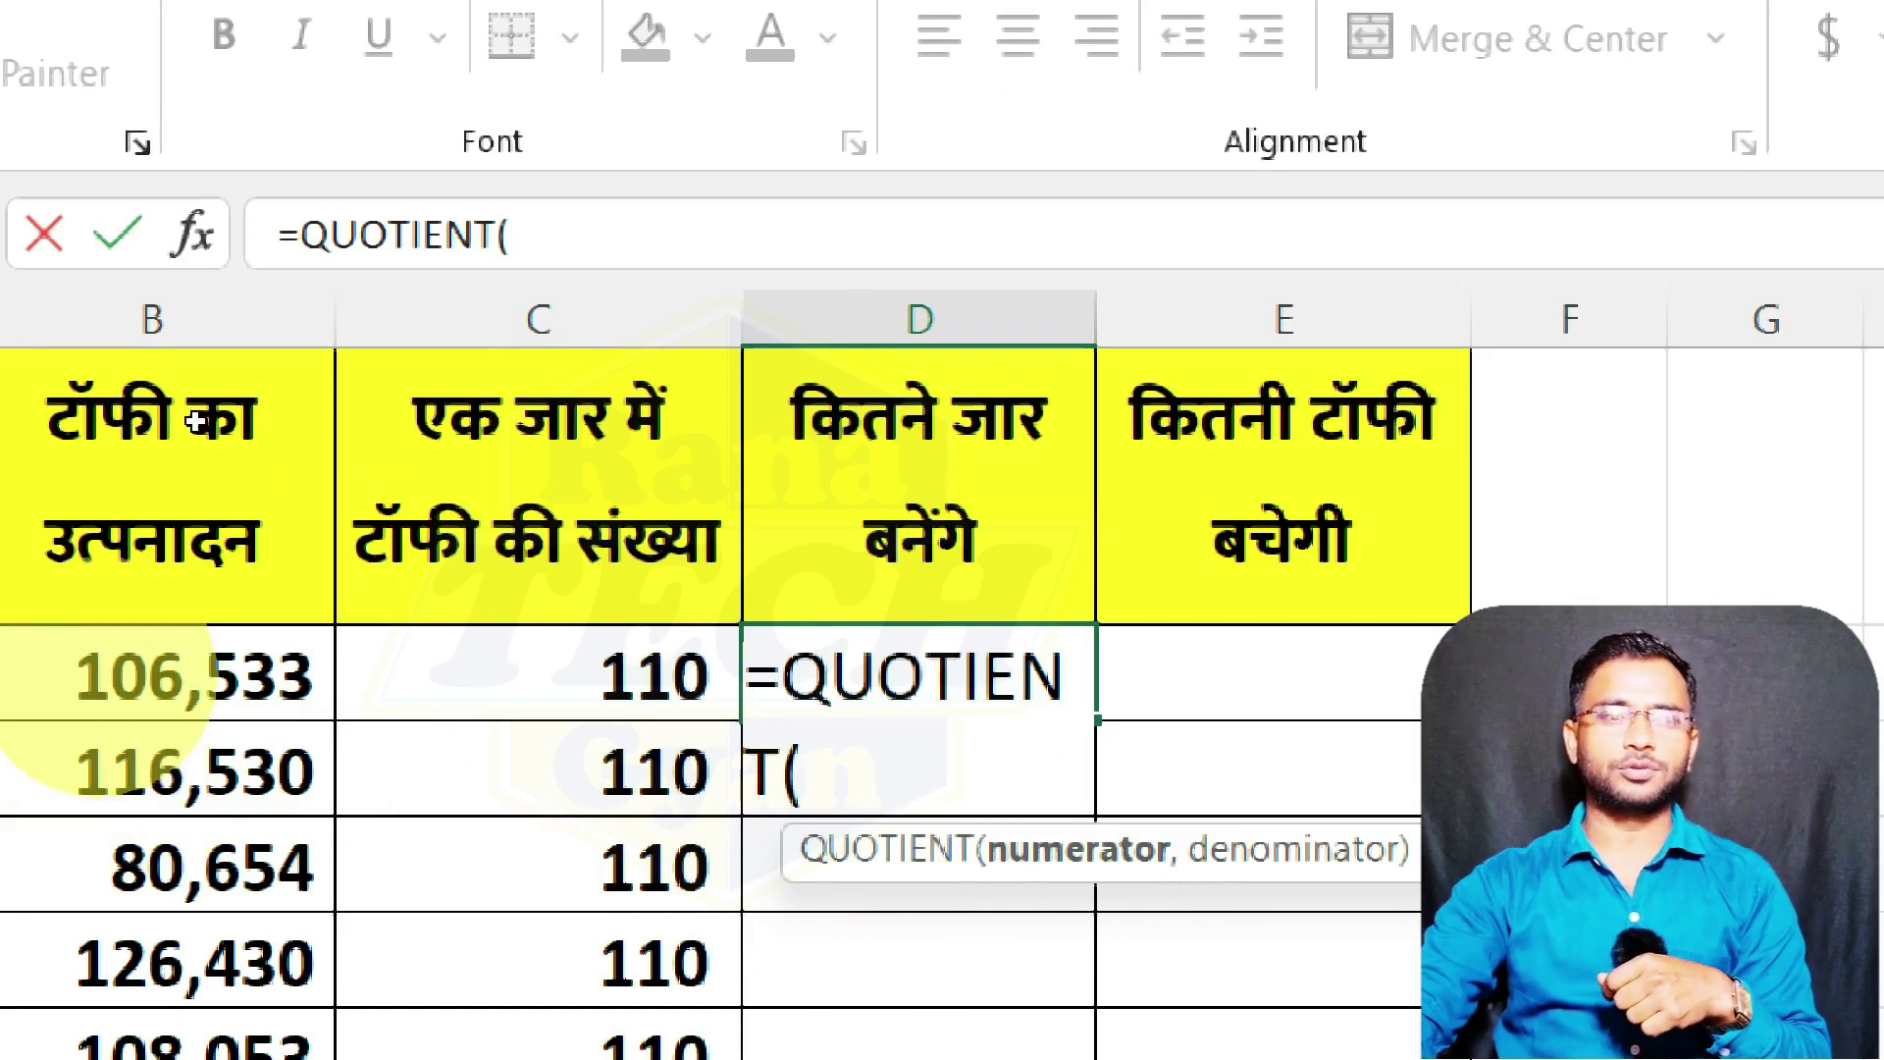
pyautogui.click(128, 677)
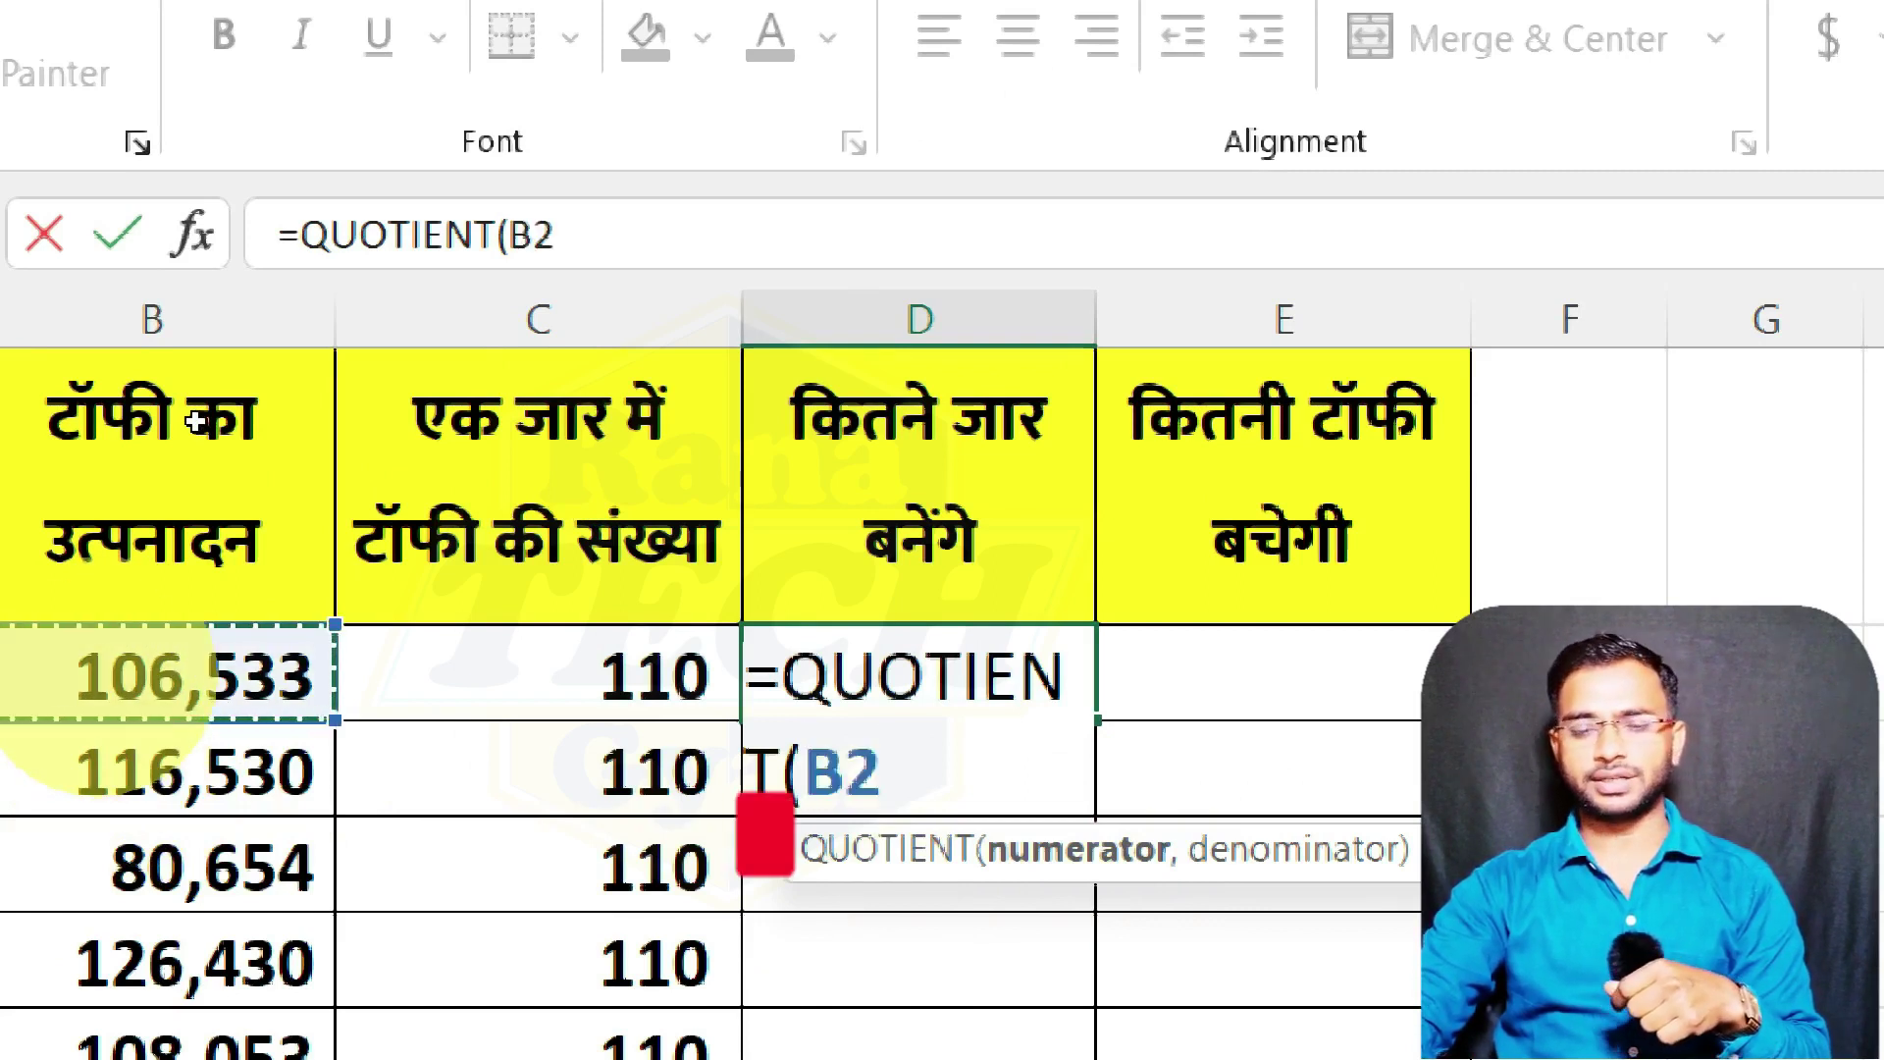
pyautogui.write(',')
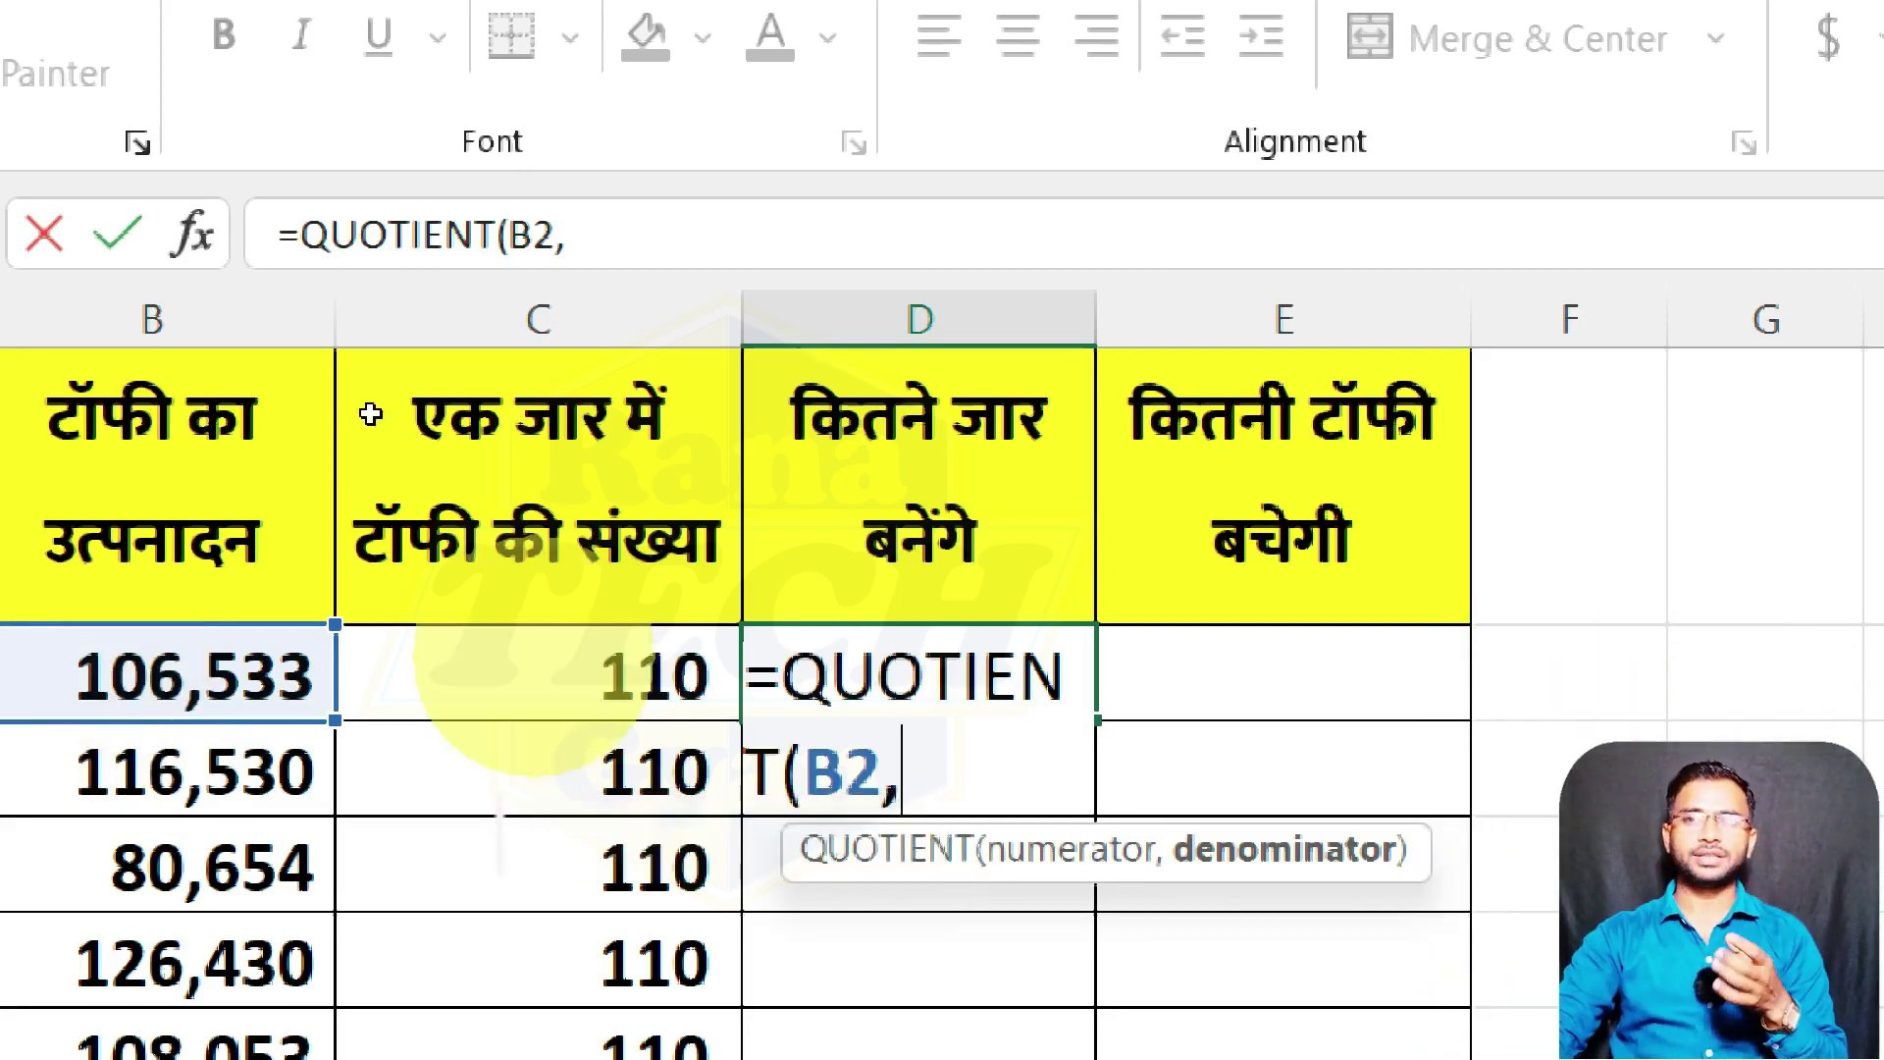
pyautogui.press('Left')
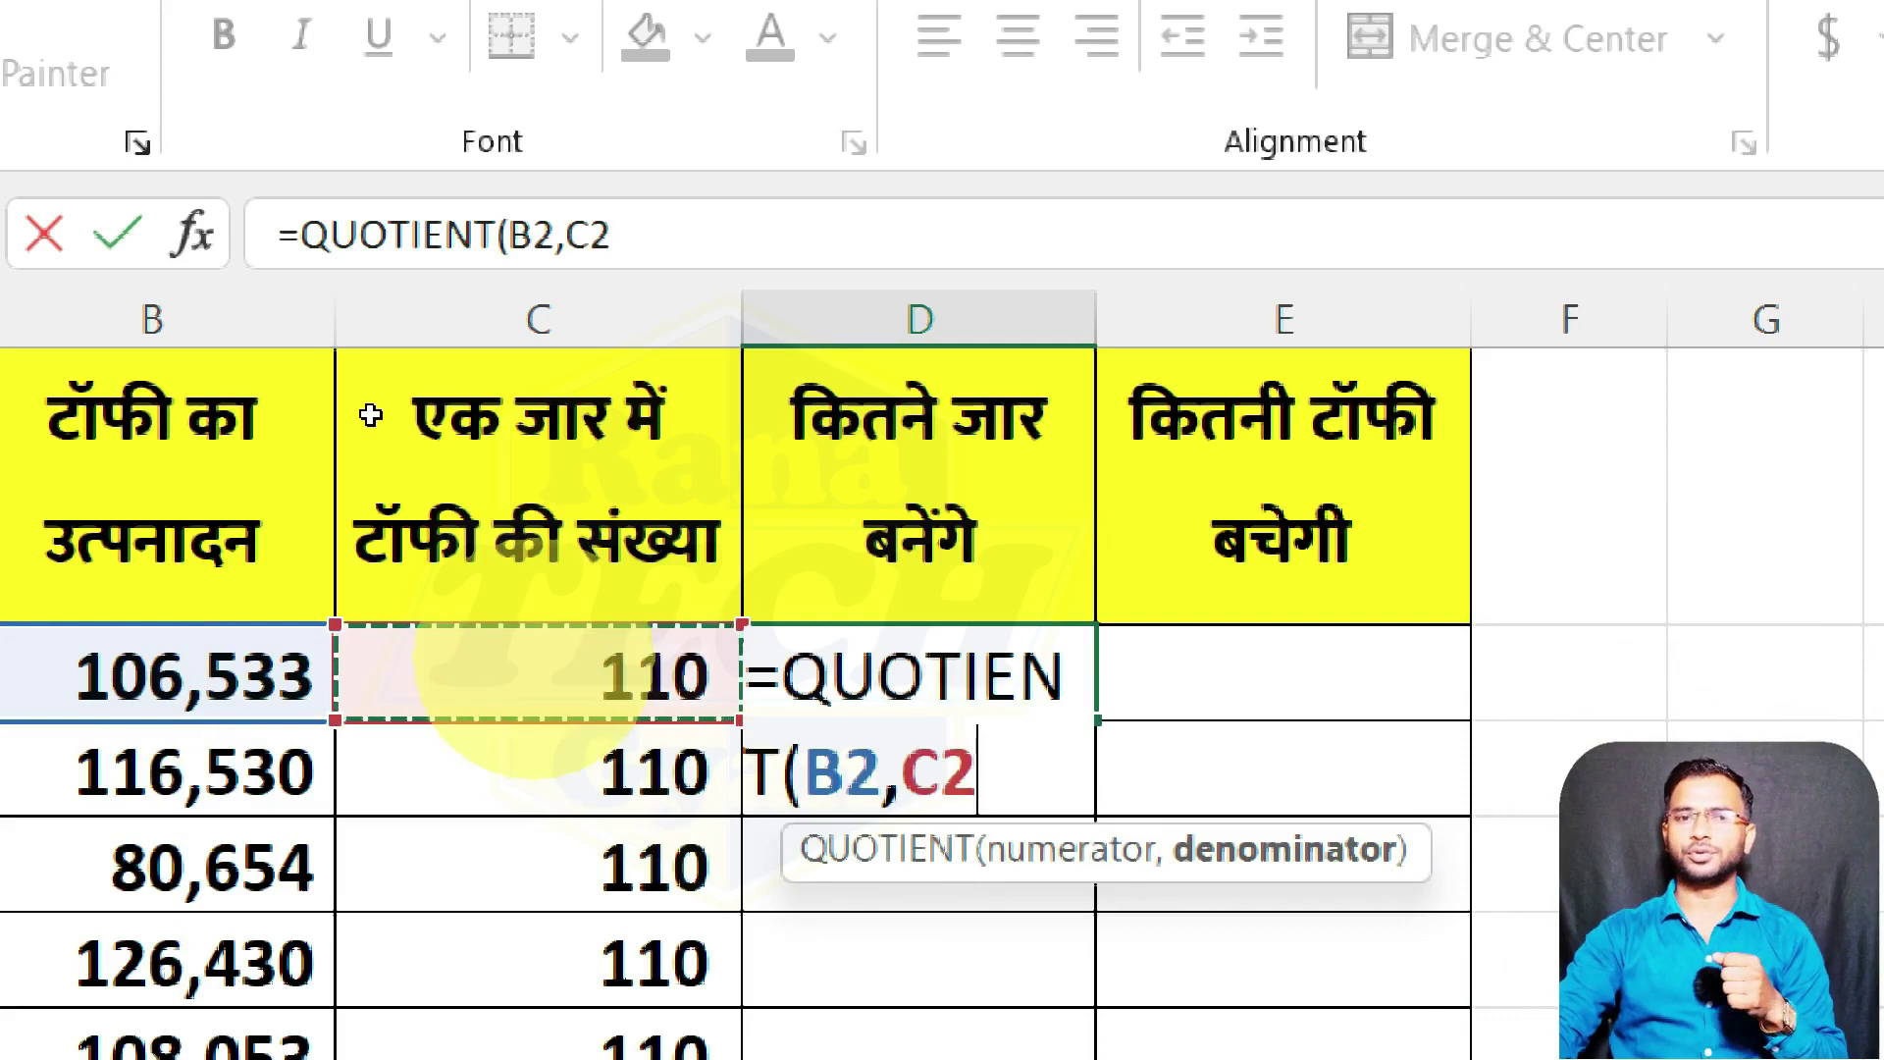
pyautogui.write(')')
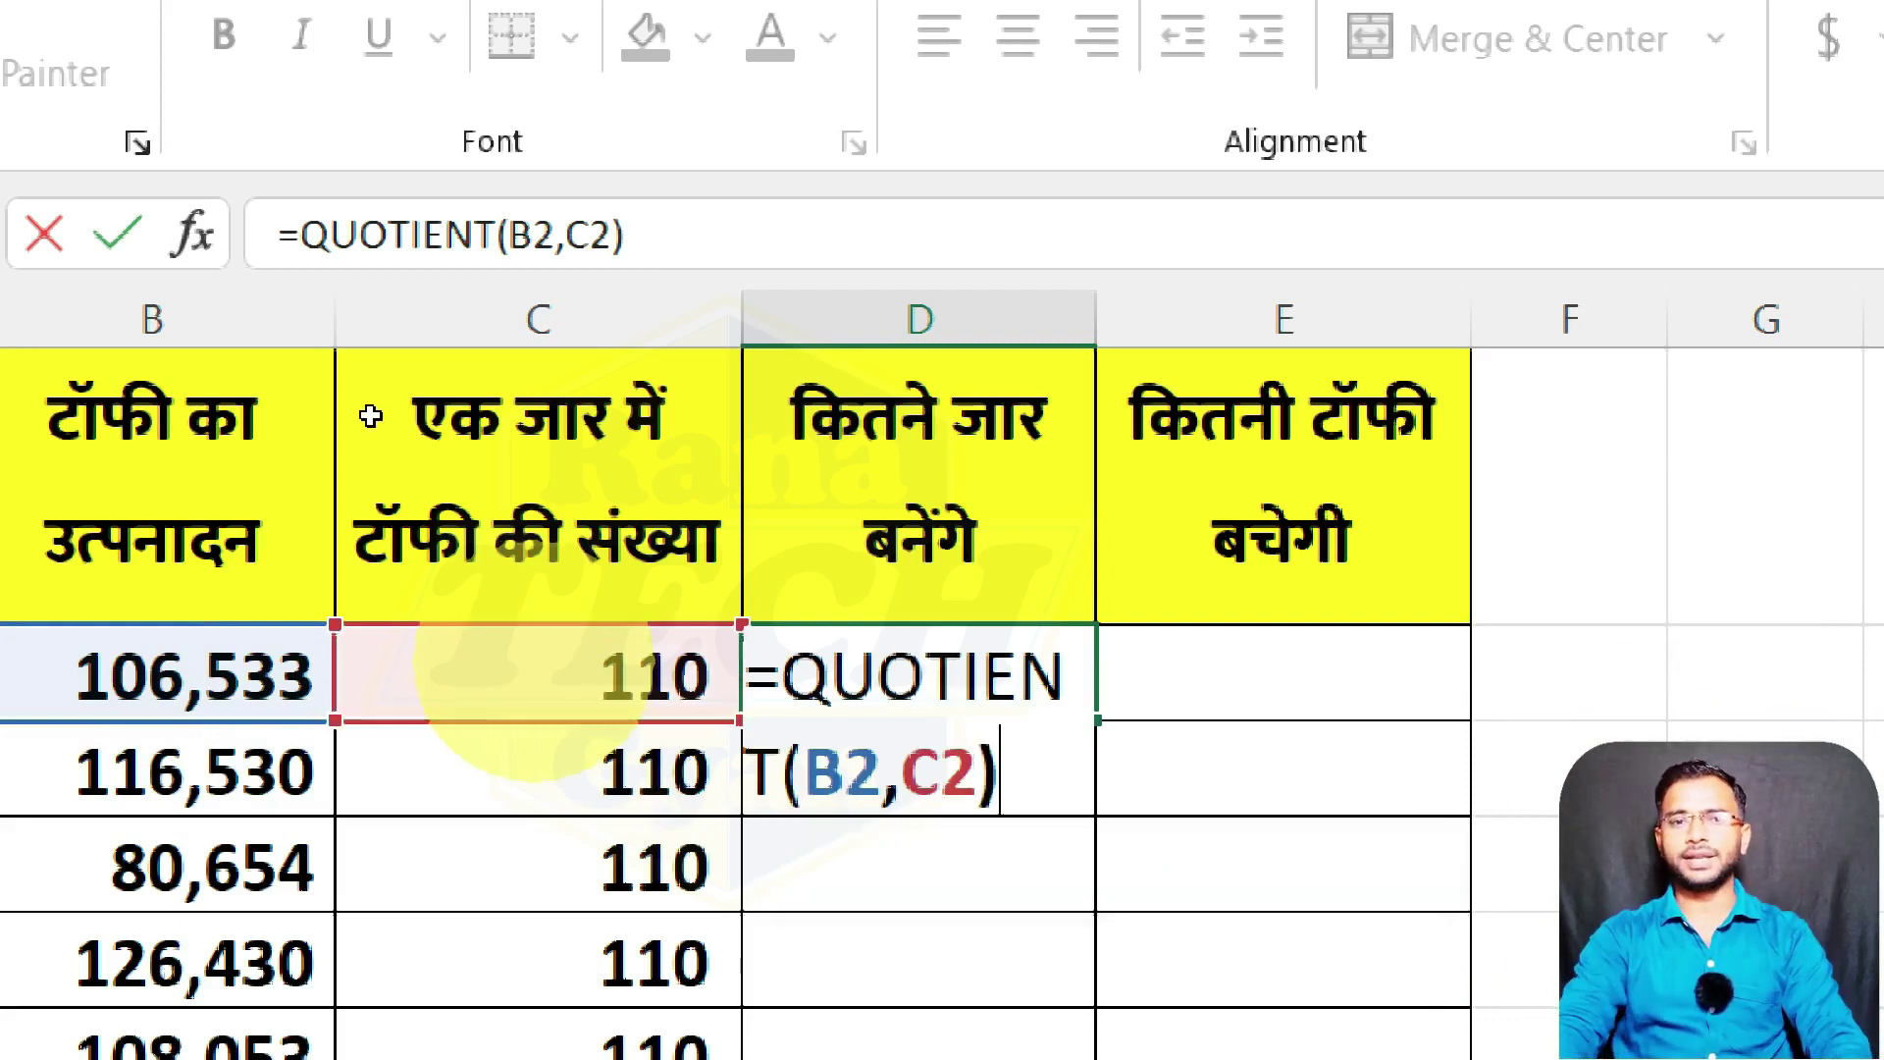
pyautogui.press('Return')
pyautogui.press('Up')
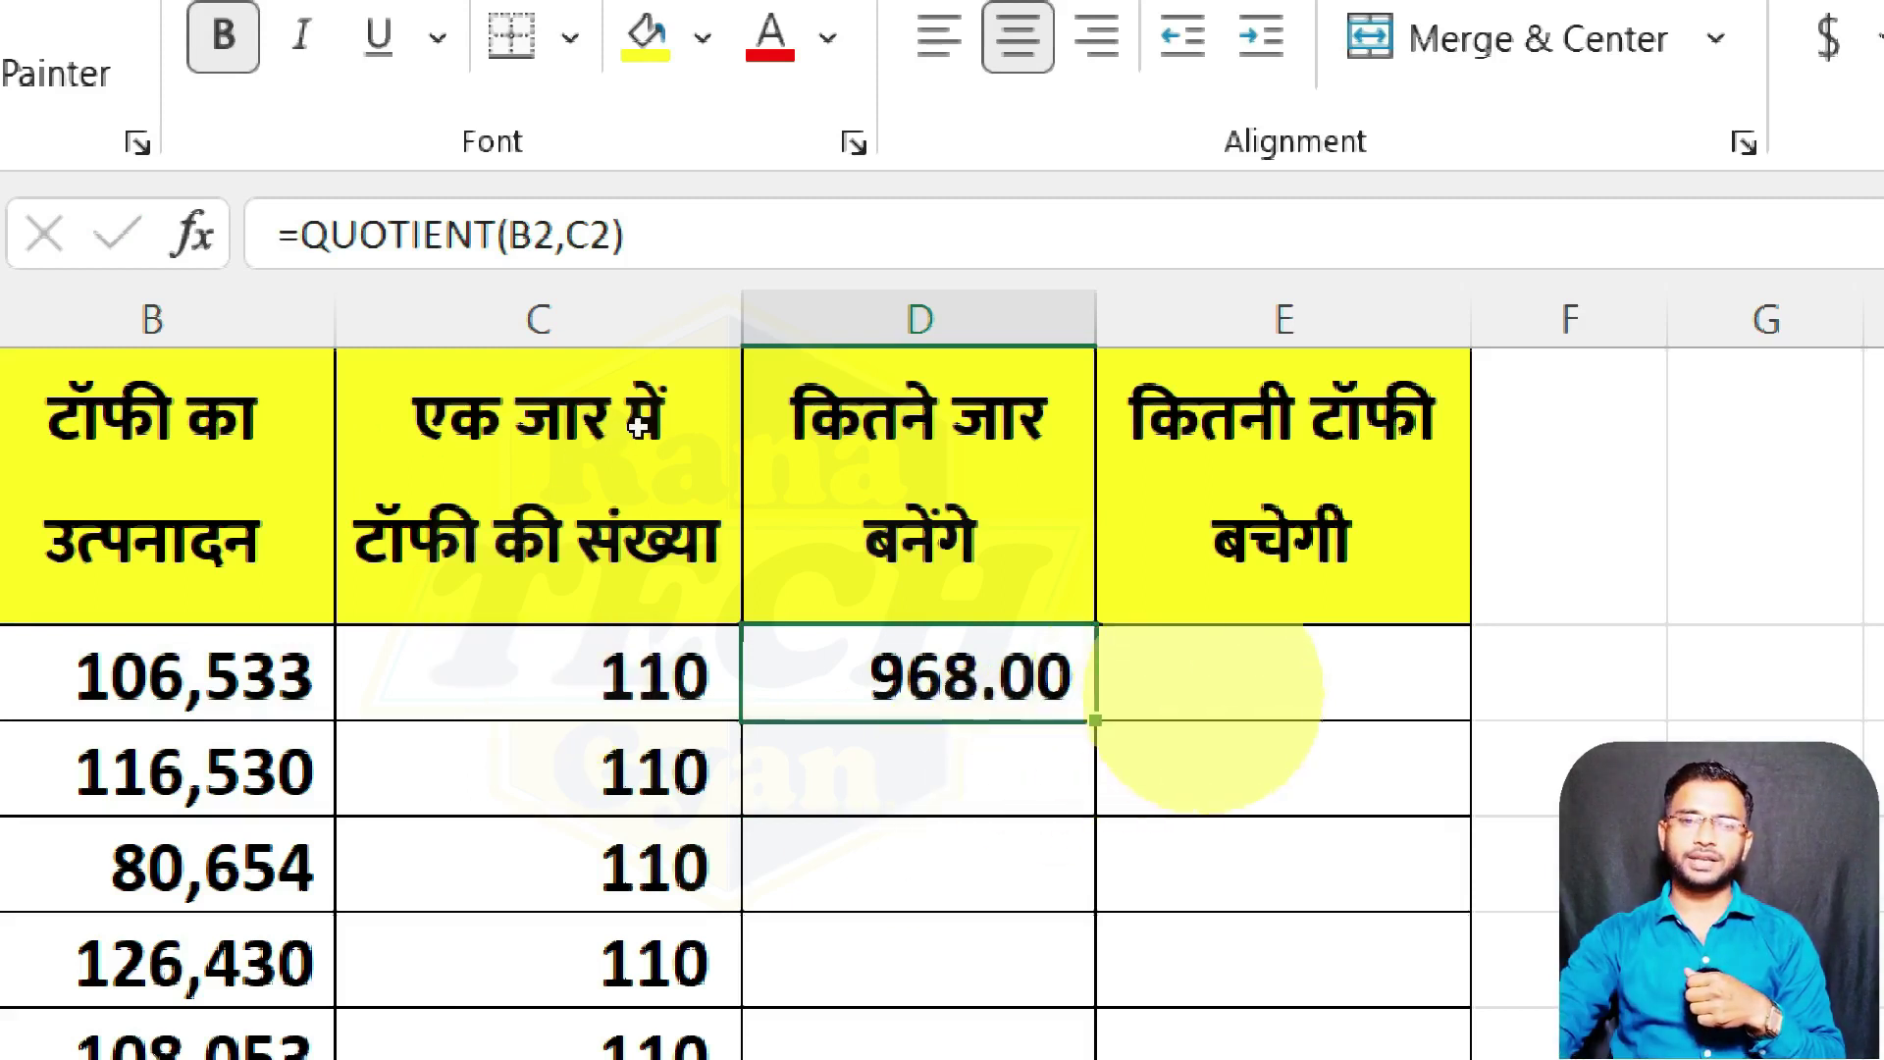
pyautogui.doubleClick(1094, 719)
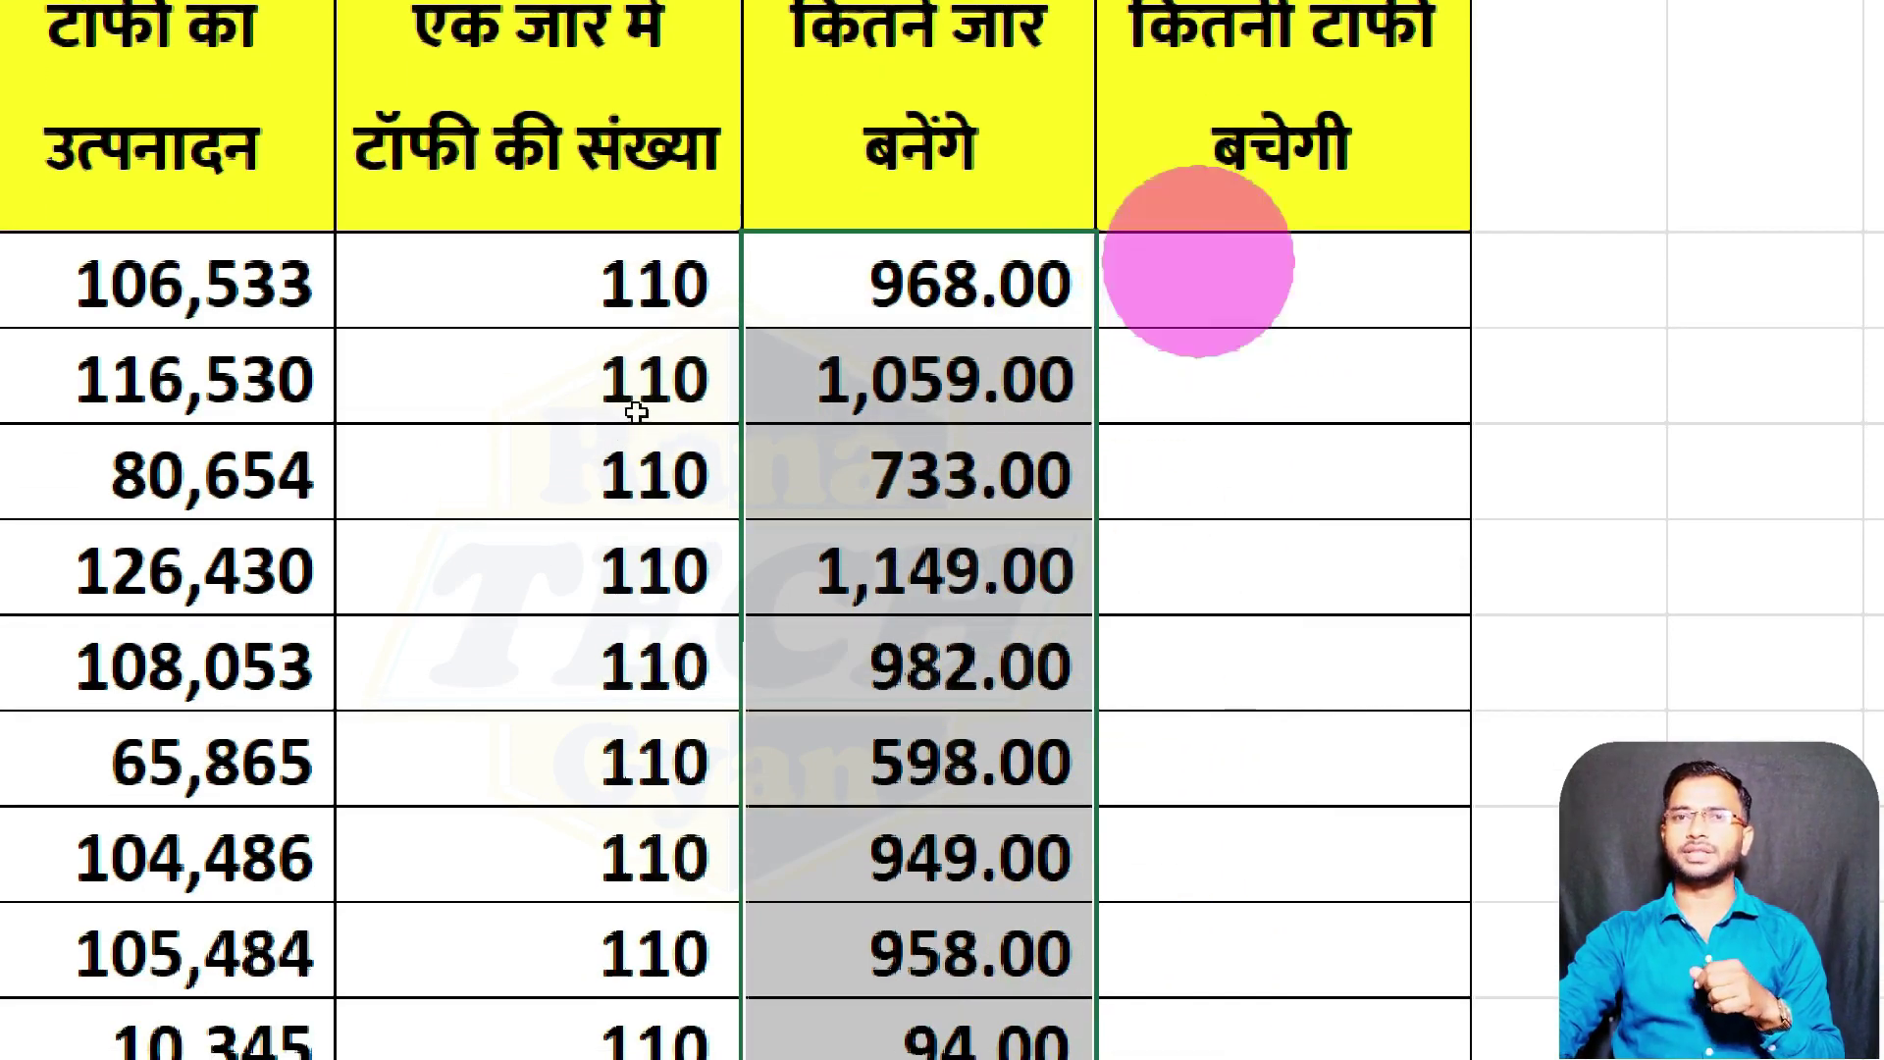
# Step: Enter =MOD(B2,C2) in E2 for the leftover toffees and fill the formula down the column to E11
pyautogui.click(1197, 260)
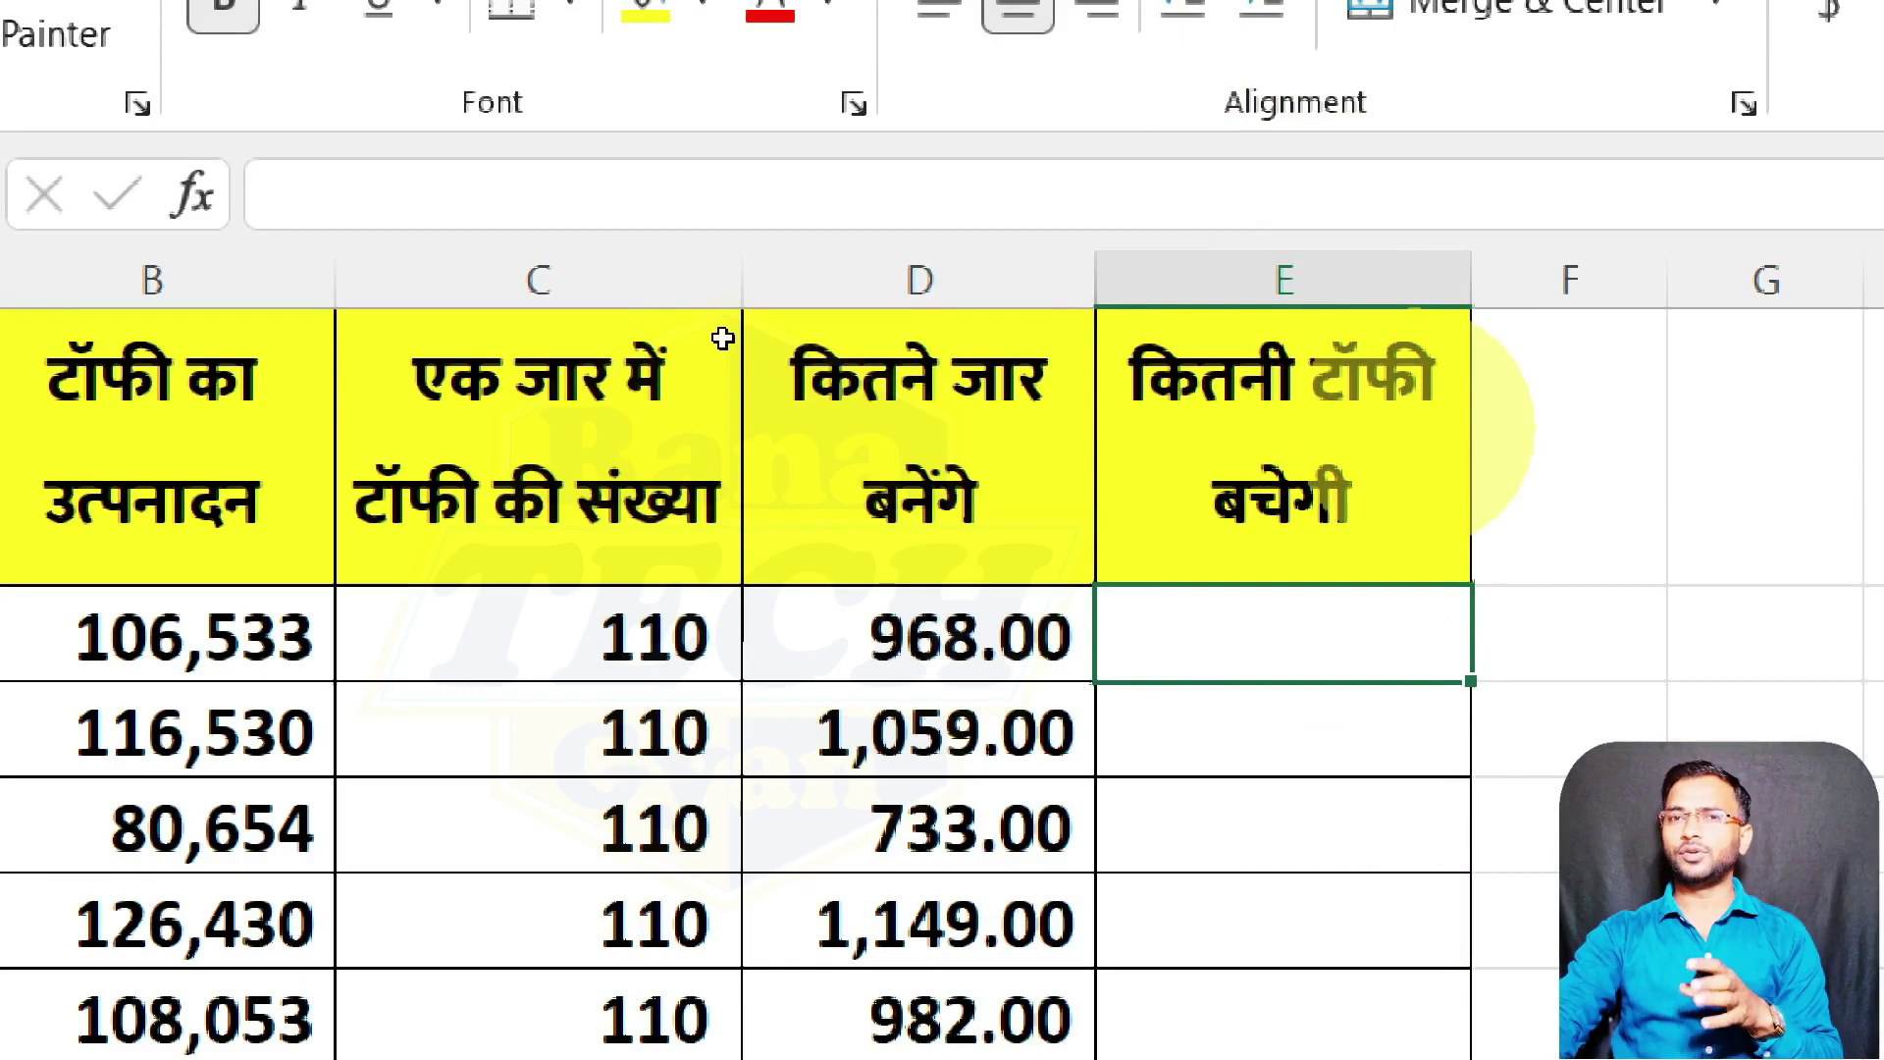
pyautogui.write('=')
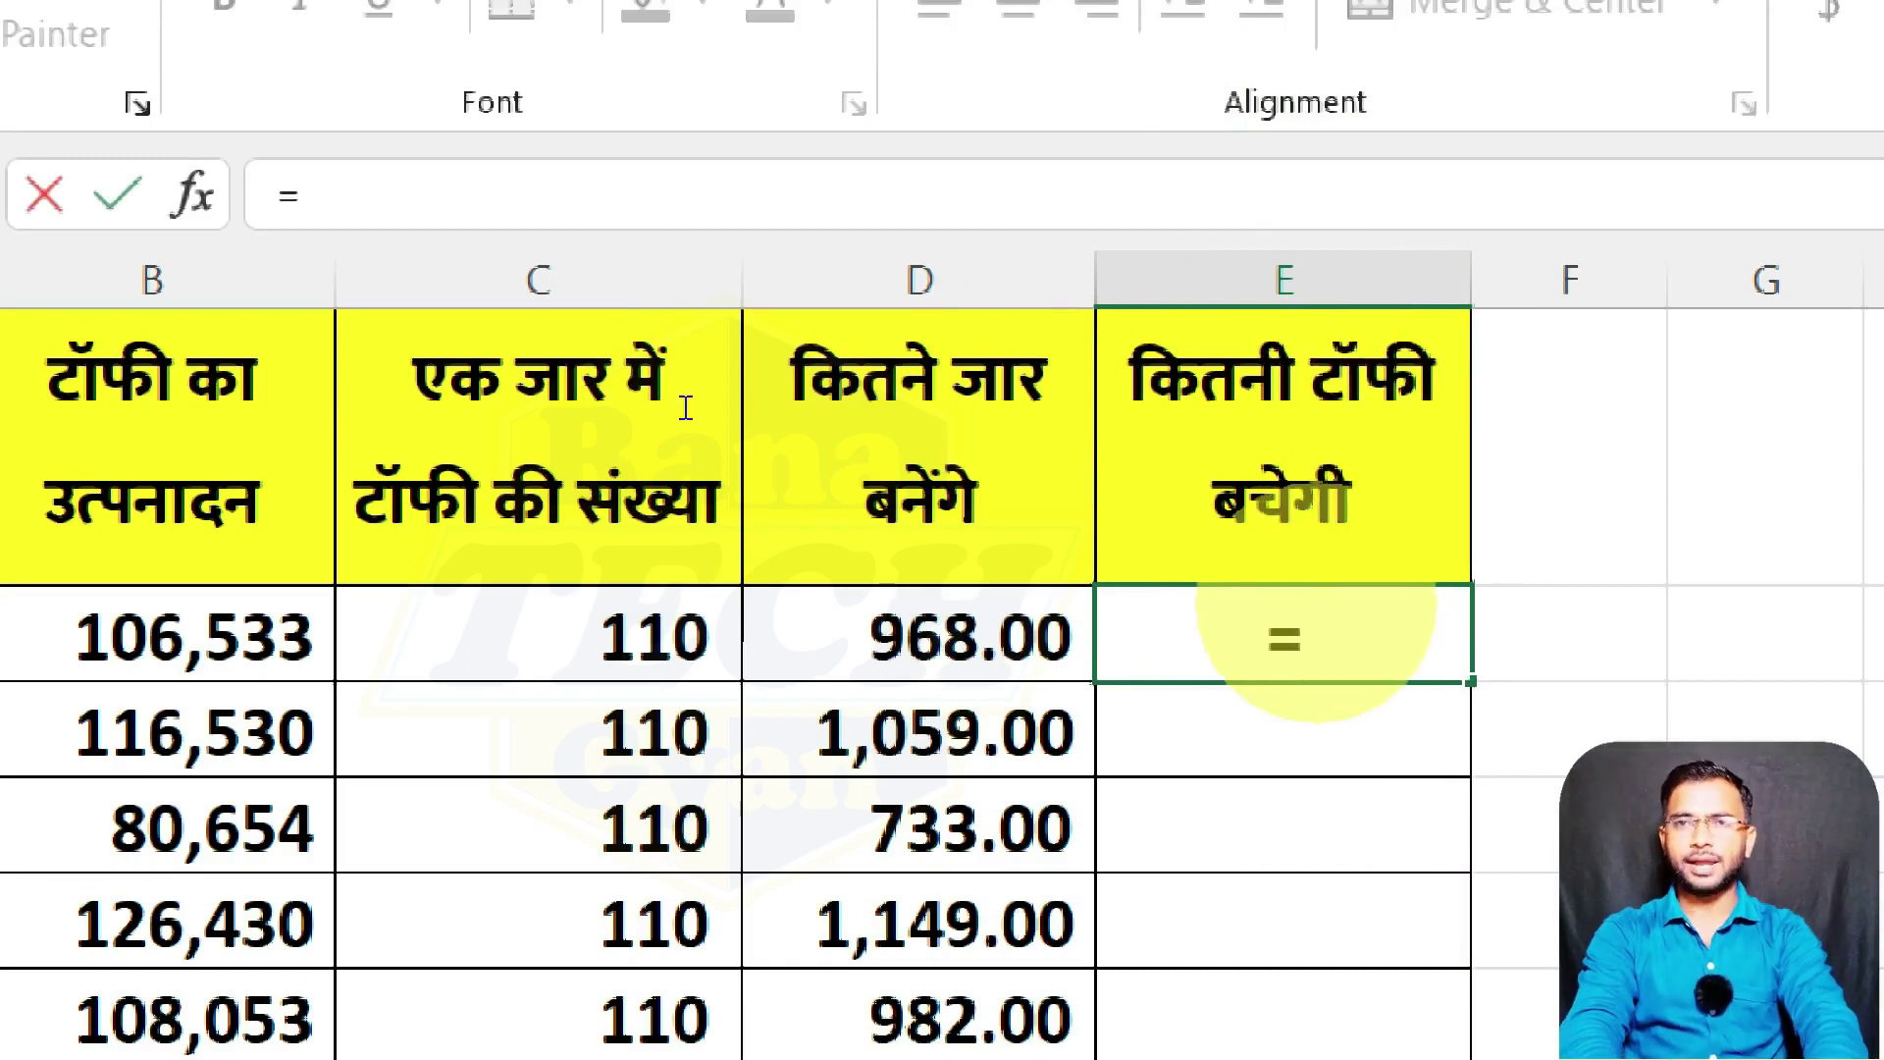
pyautogui.write('mod')
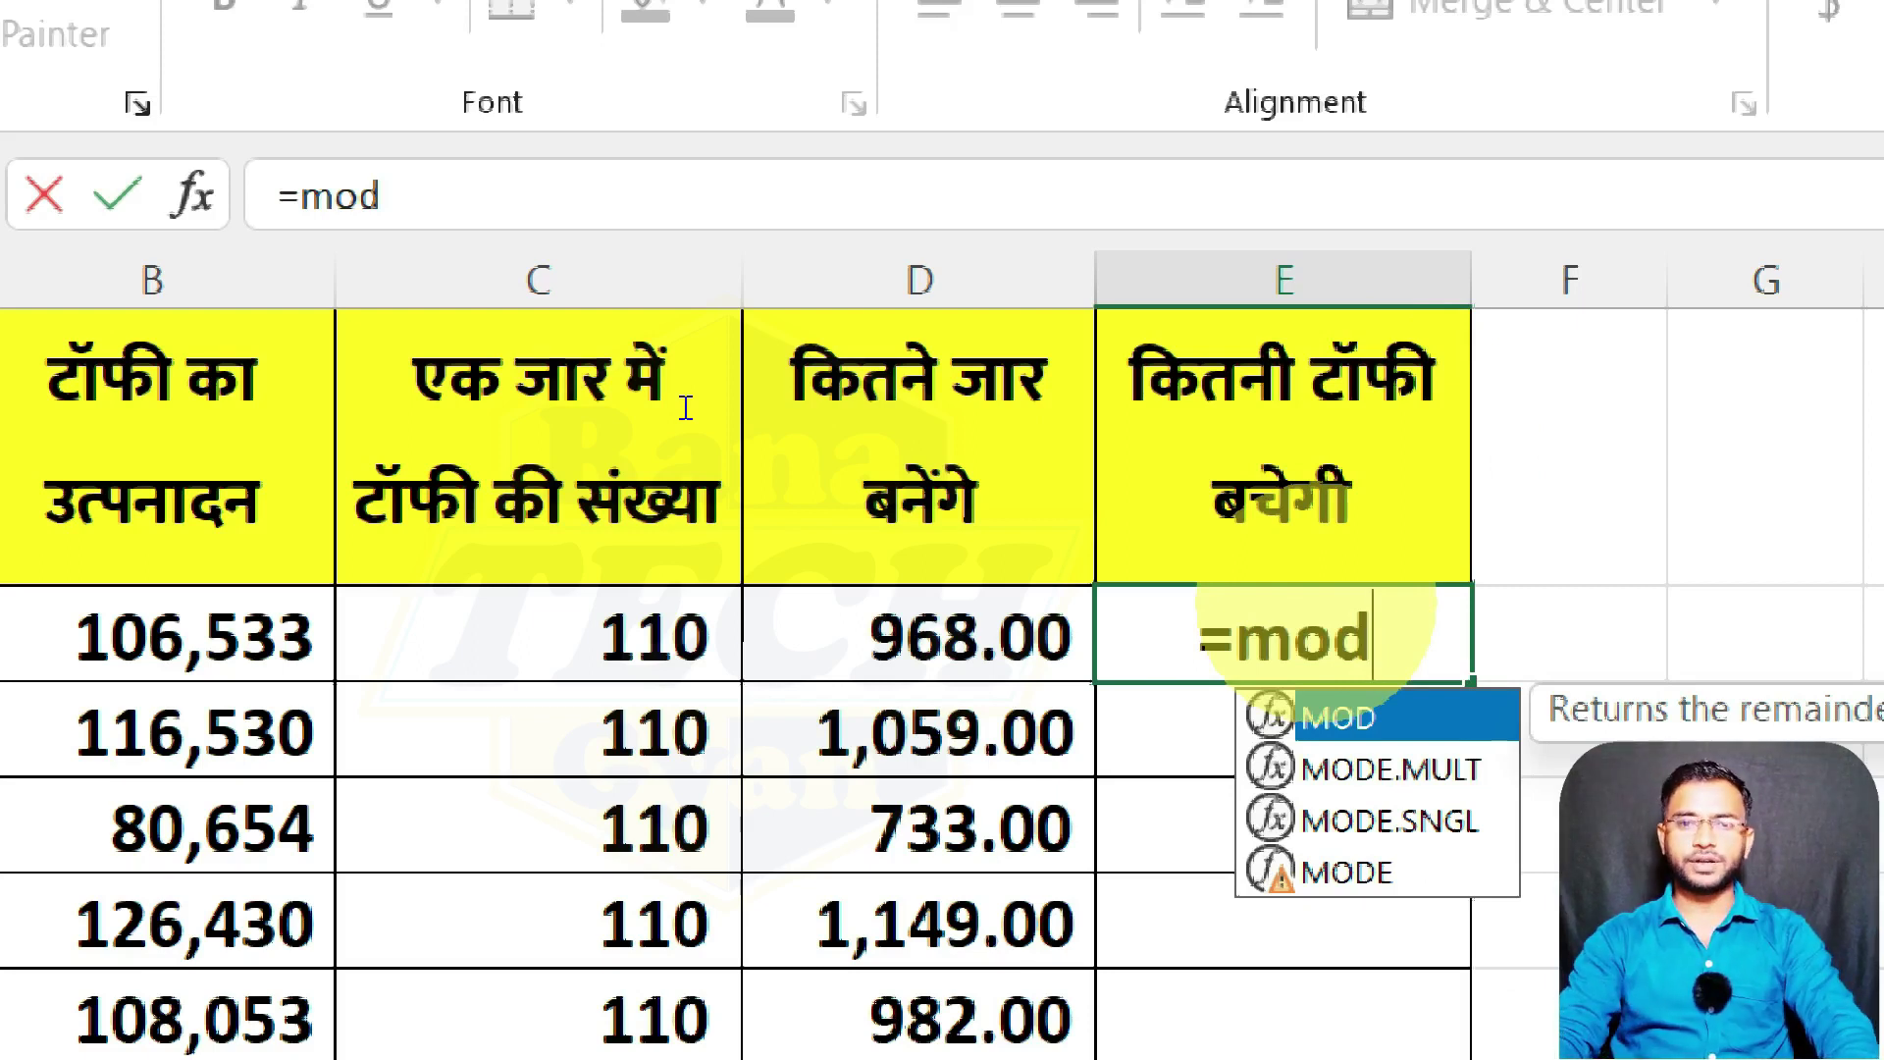
pyautogui.press('Tab')
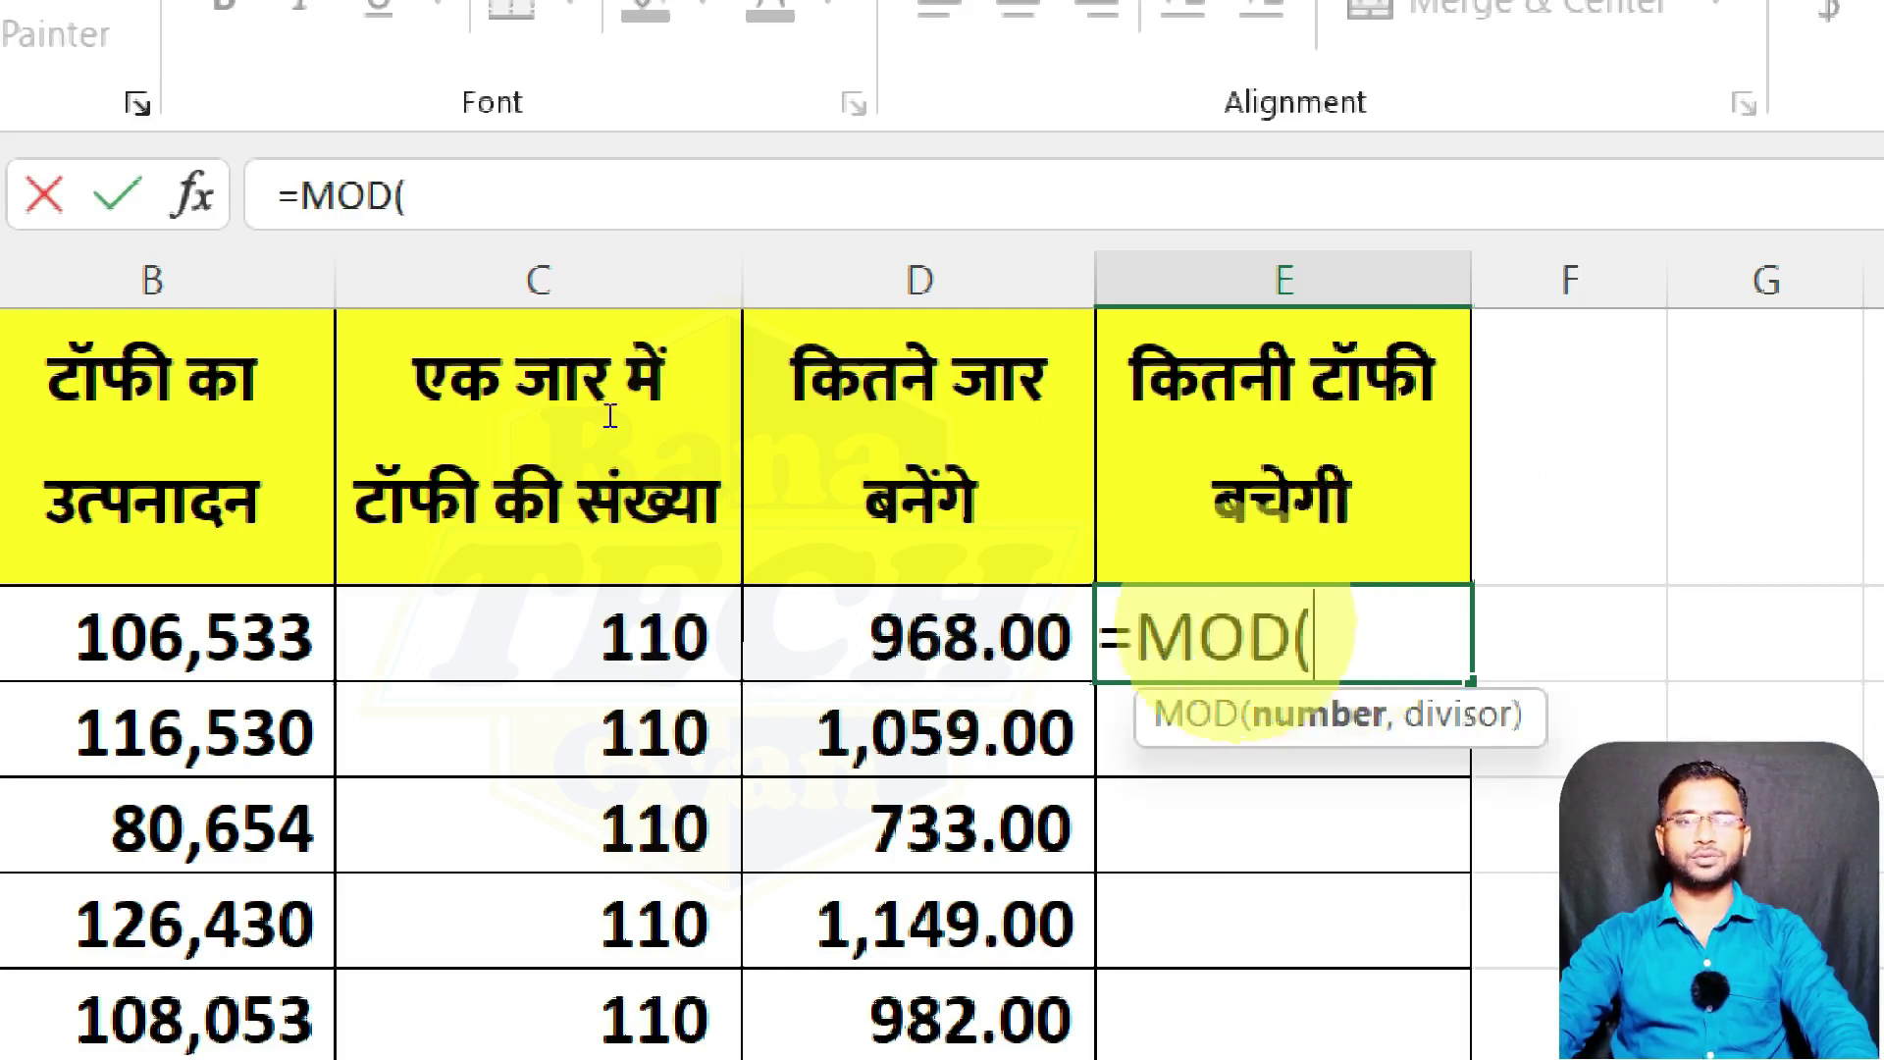
pyautogui.click(589, 633)
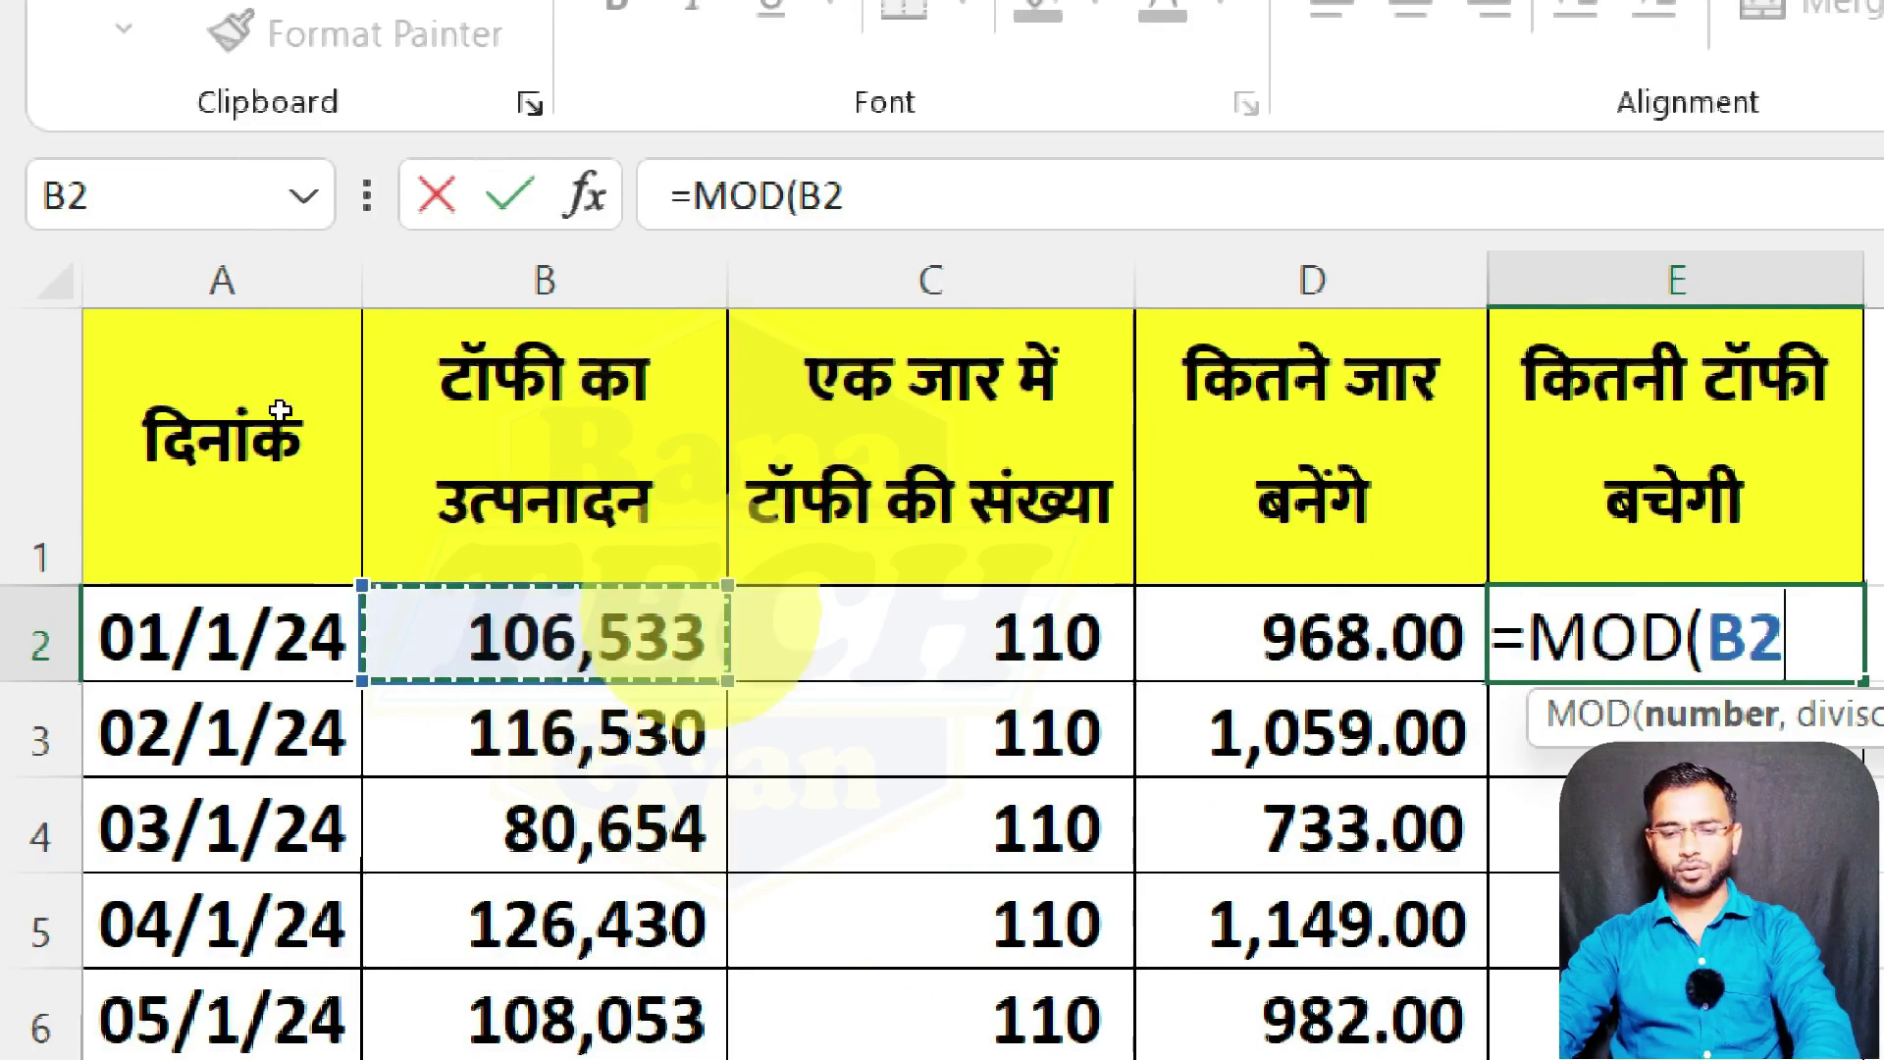
pyautogui.write(',')
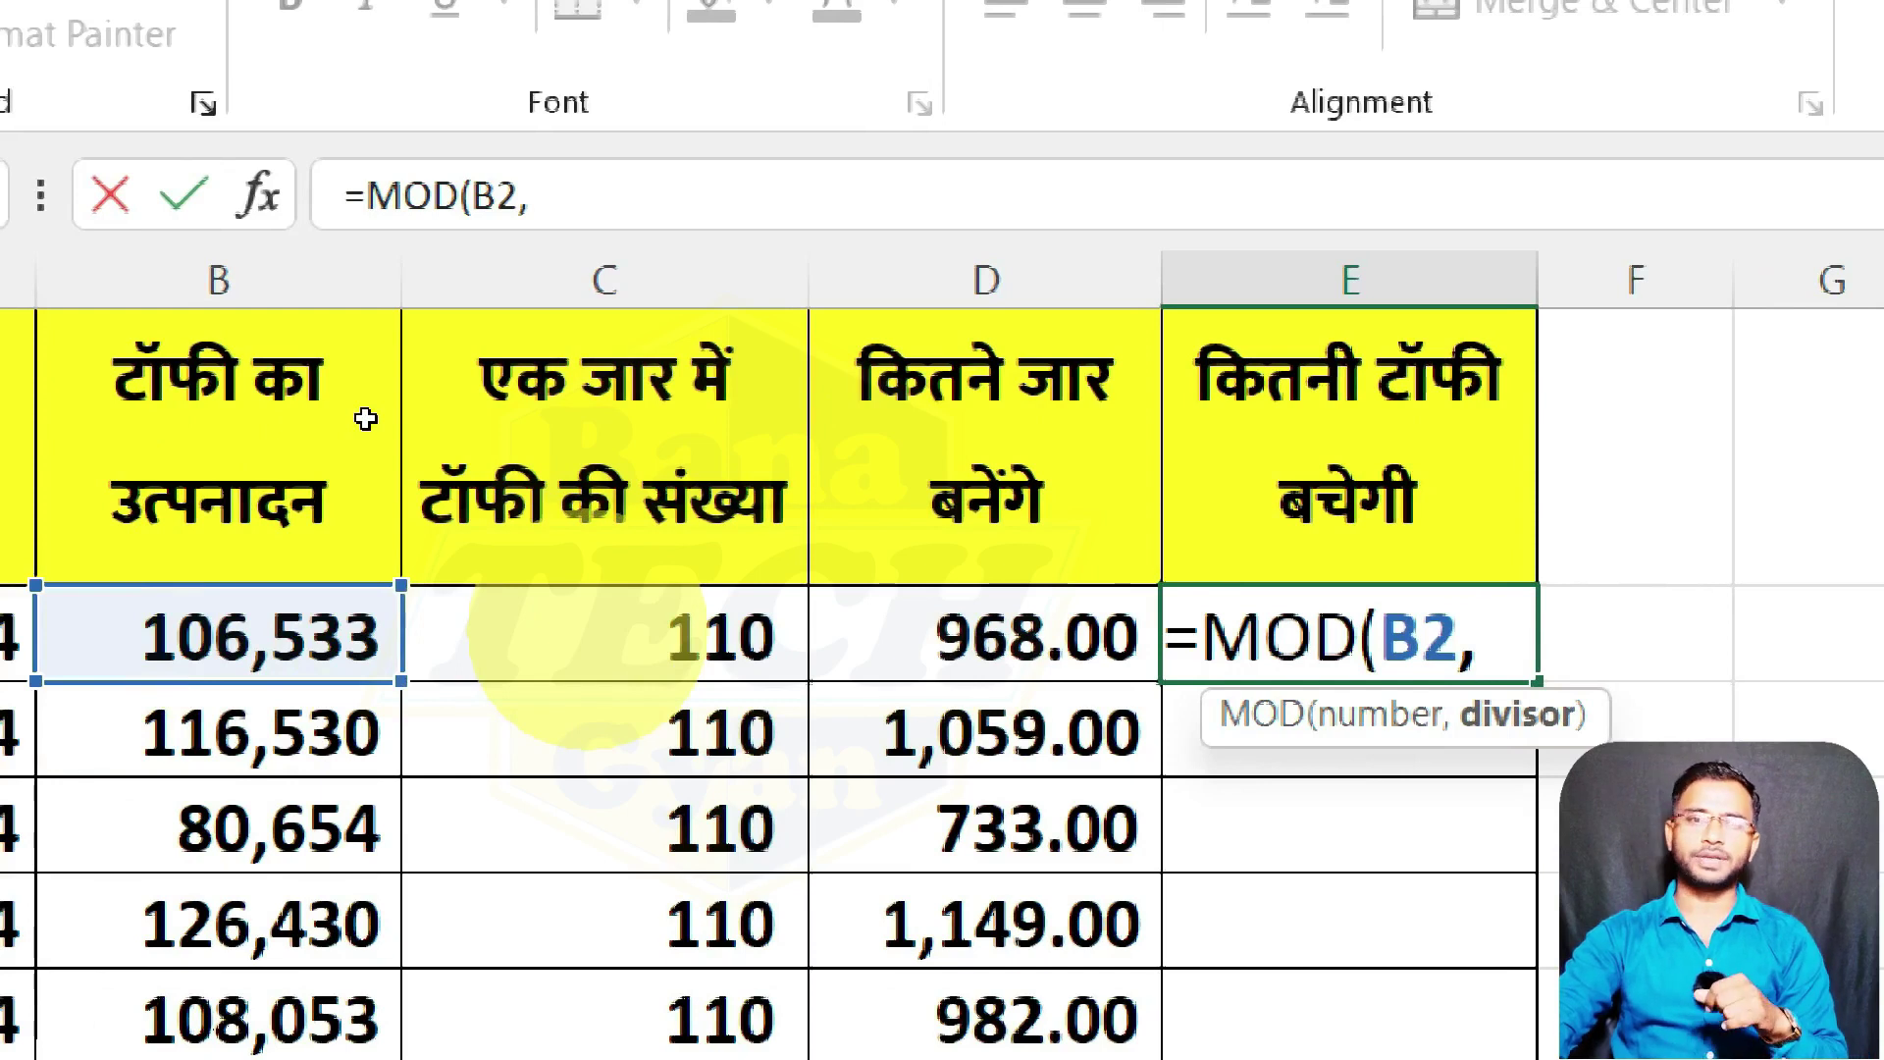
pyautogui.click(586, 638)
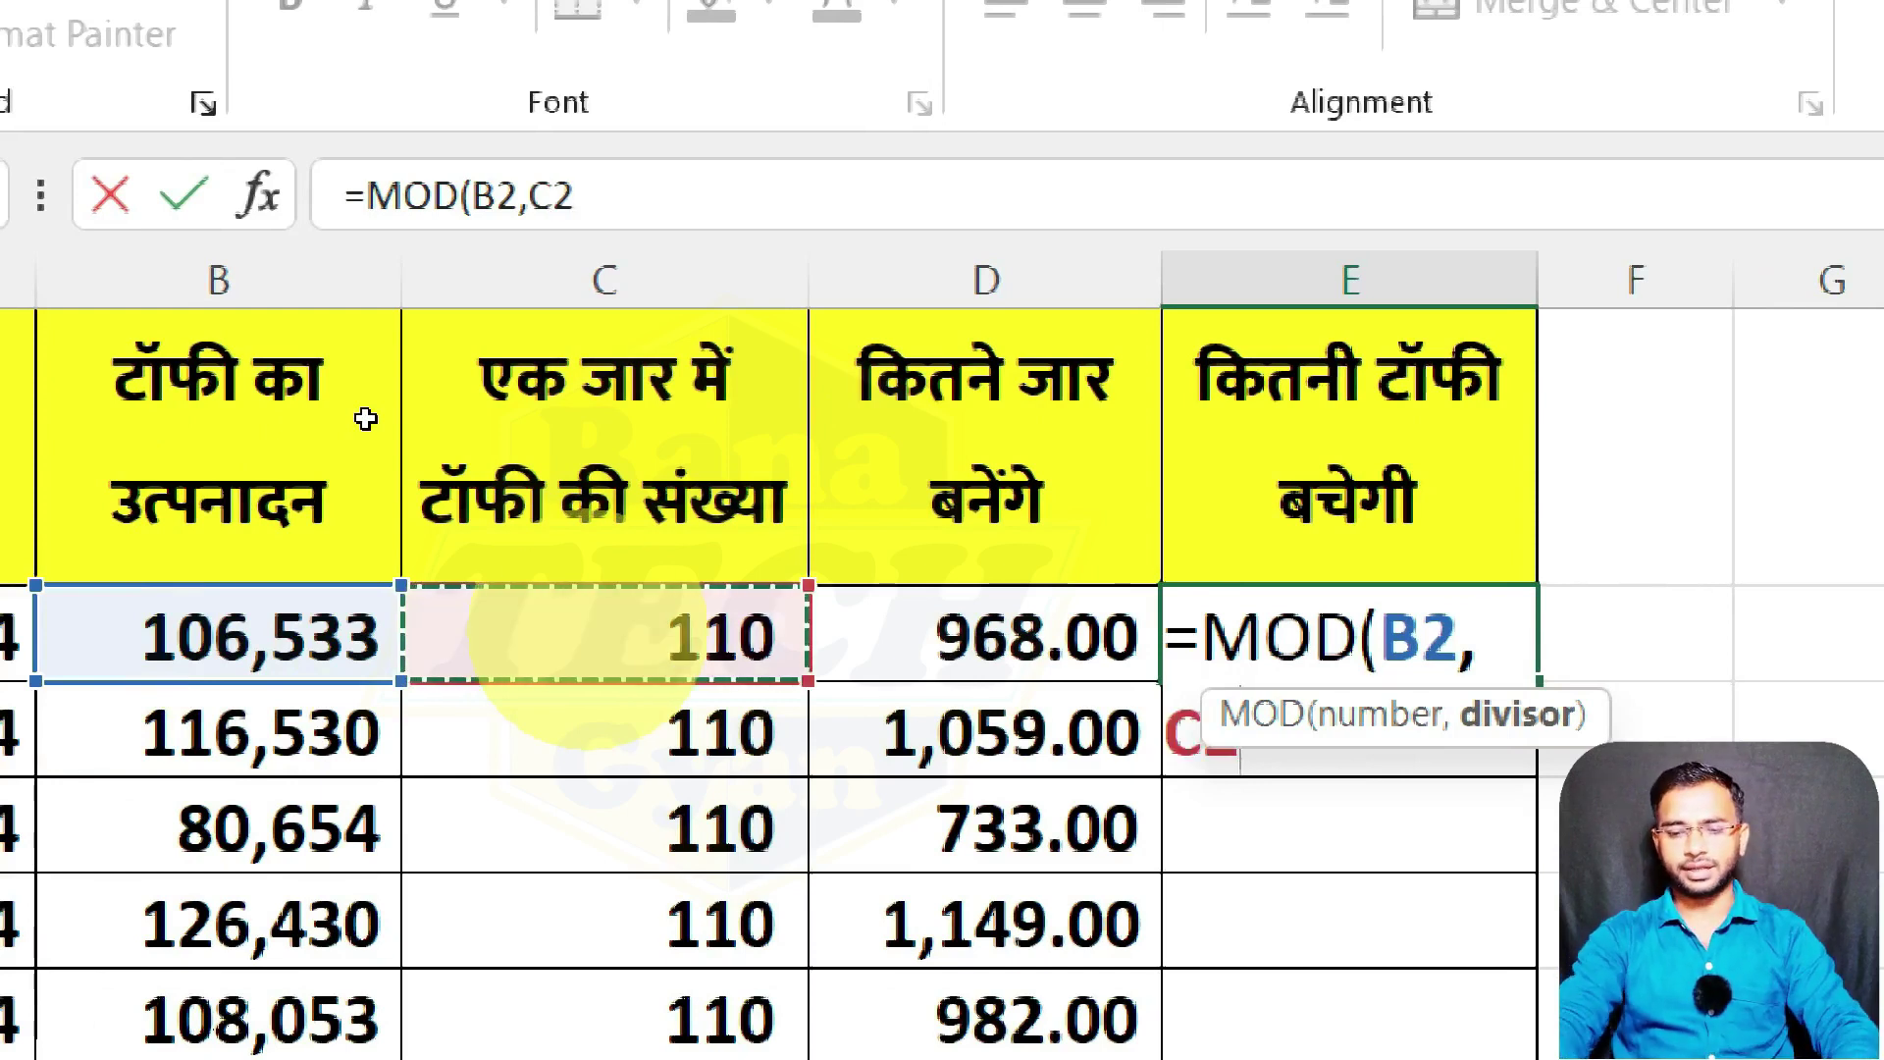
pyautogui.write(')')
pyautogui.press('Return')
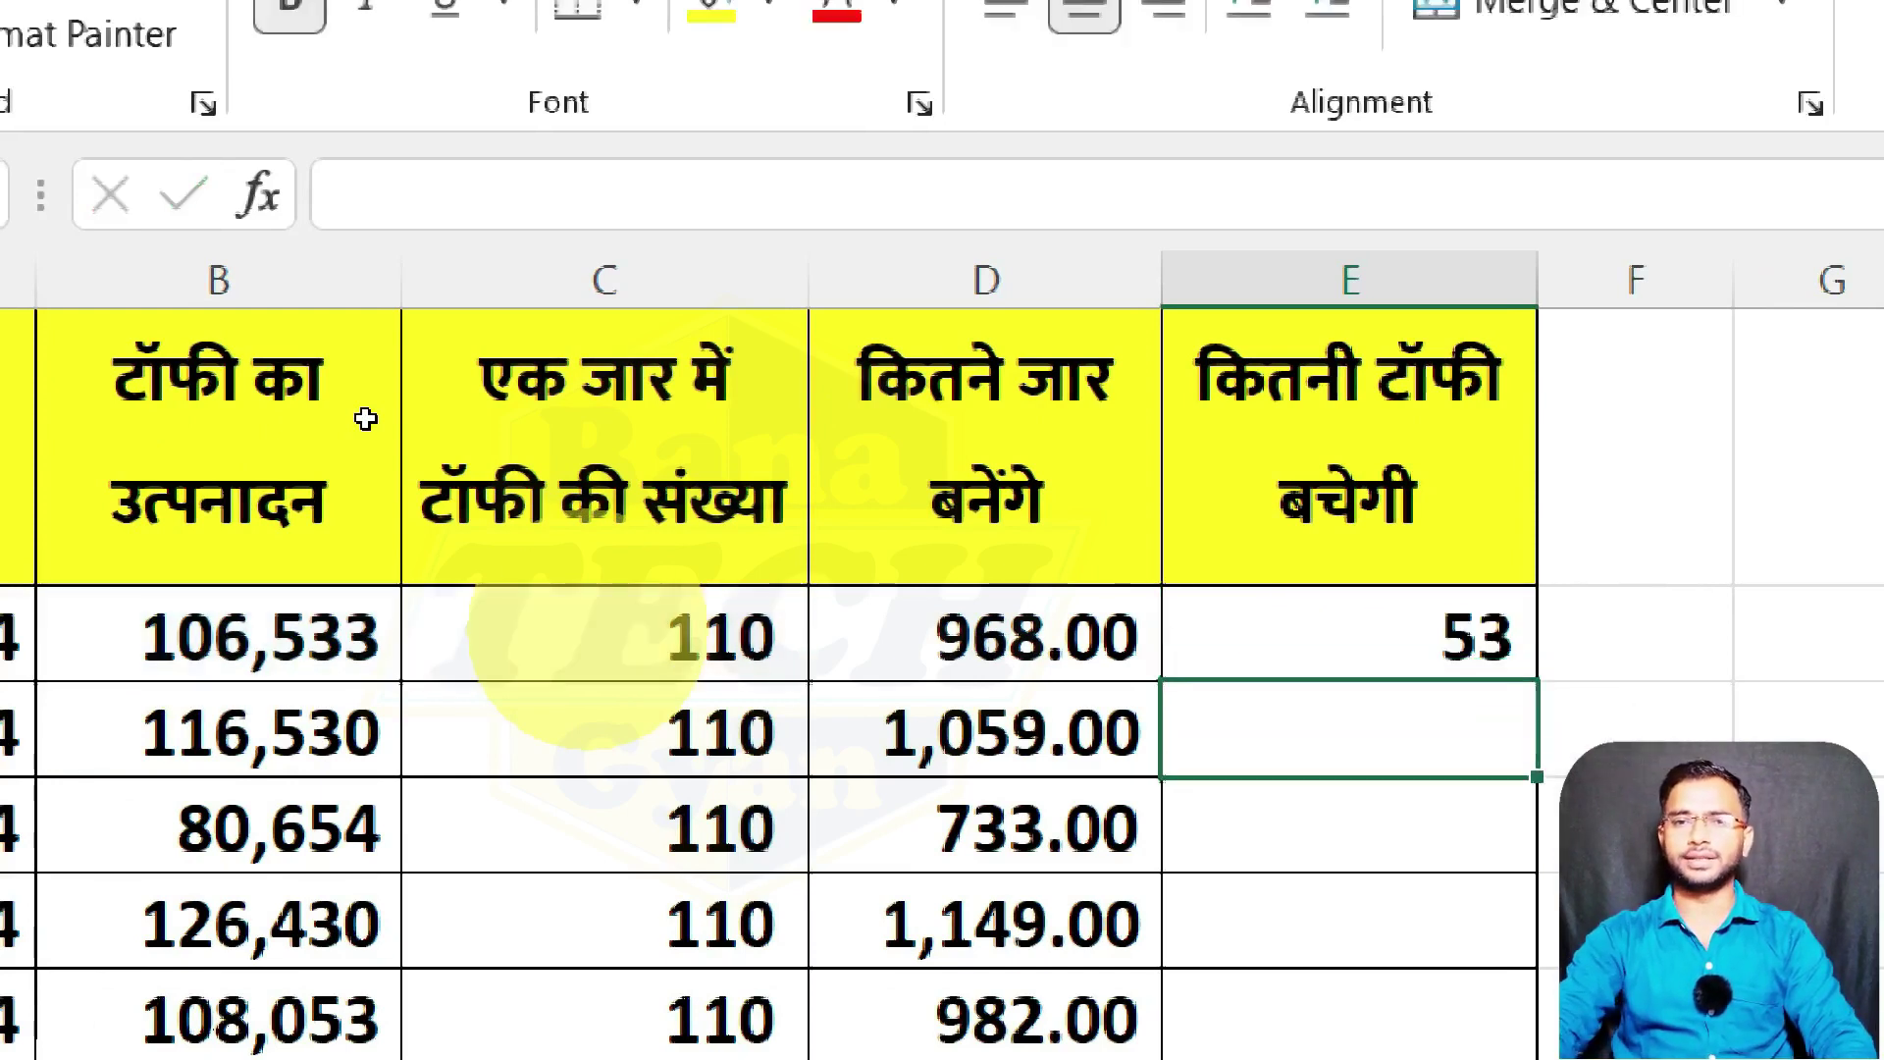
pyautogui.press('Up')
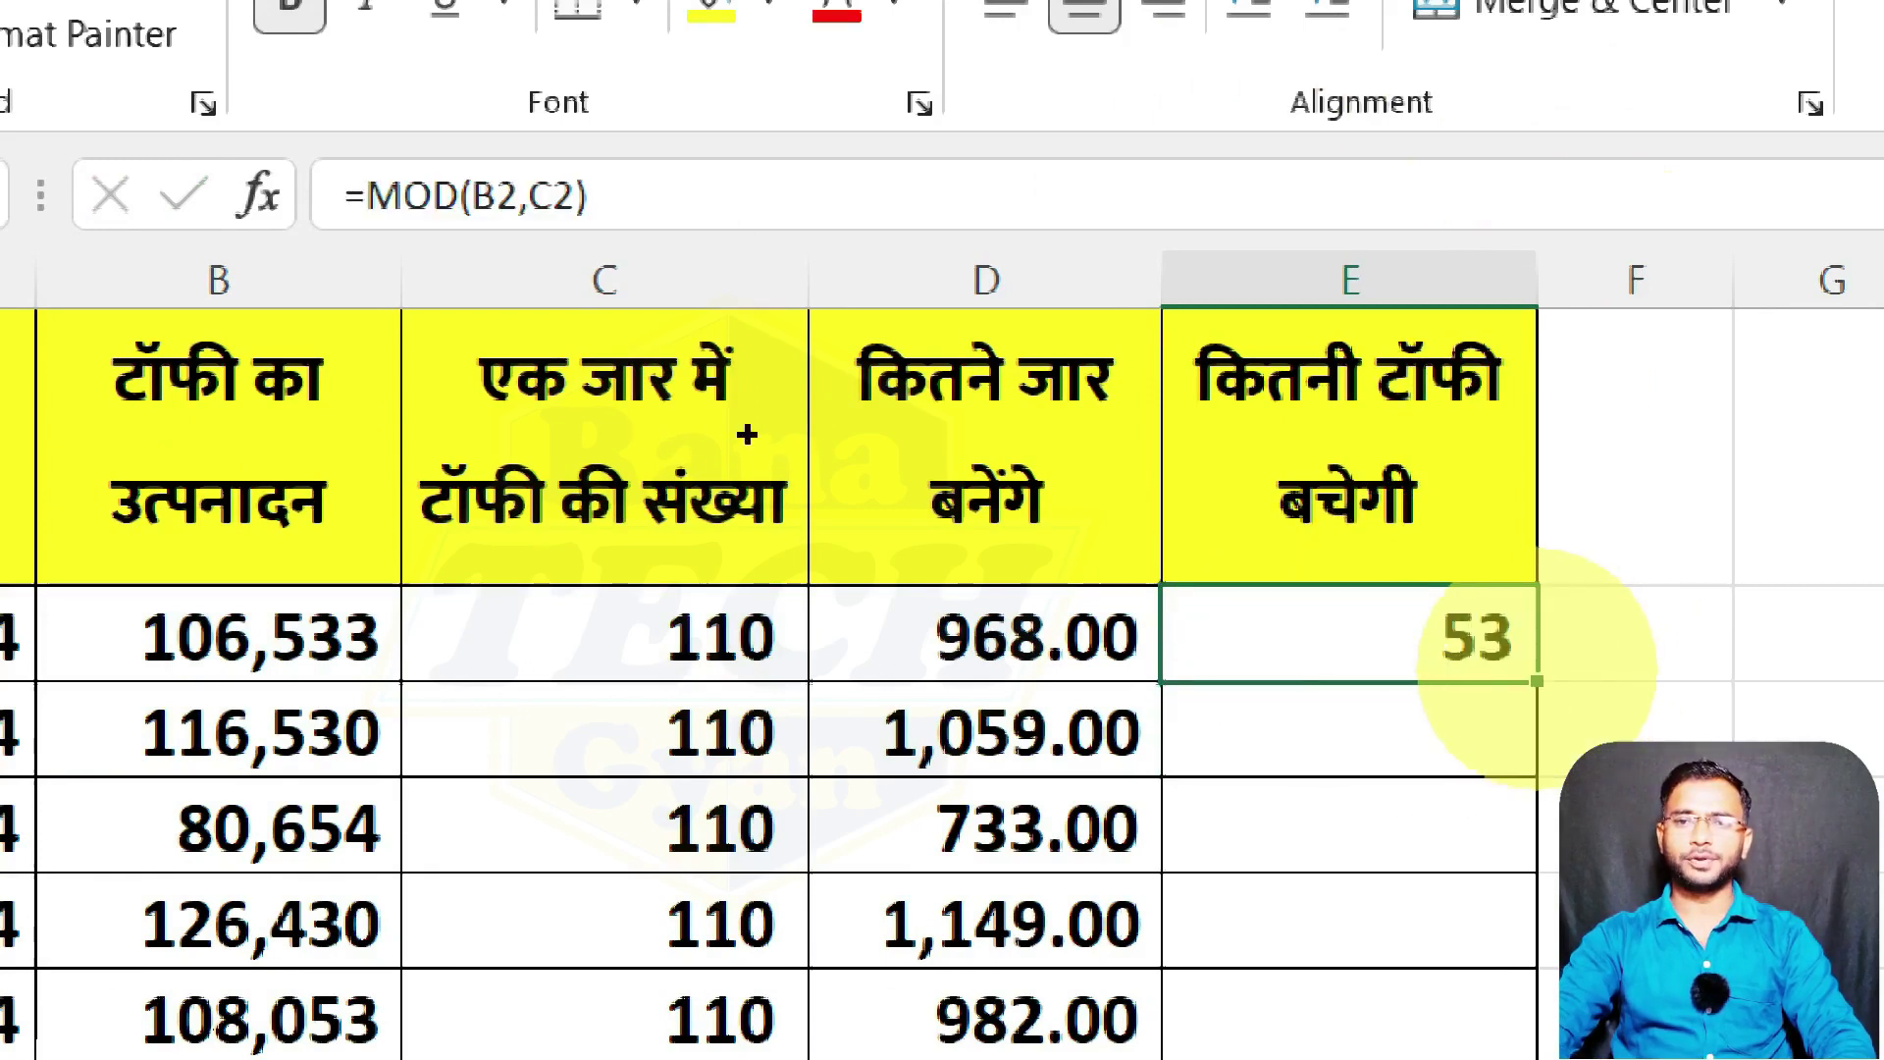
pyautogui.doubleClick(1536, 680)
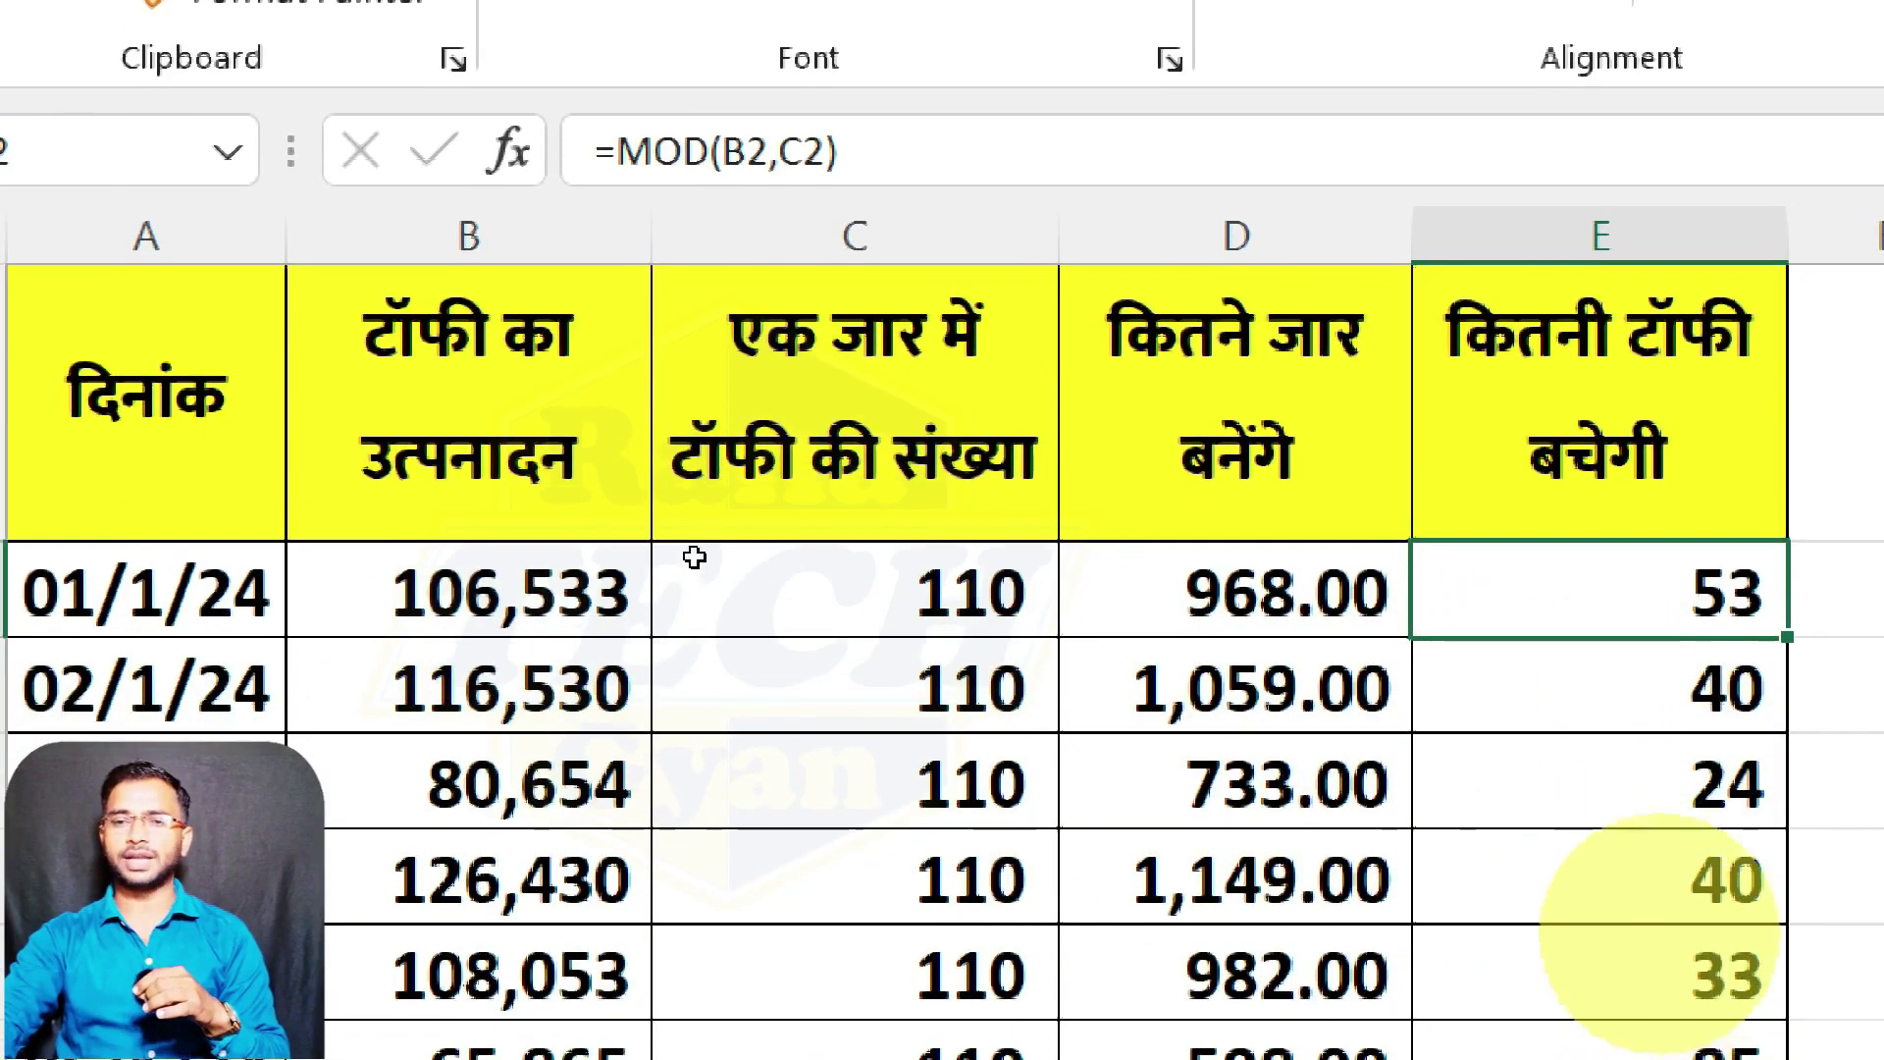
pyautogui.scroll(-2, 701, 491)
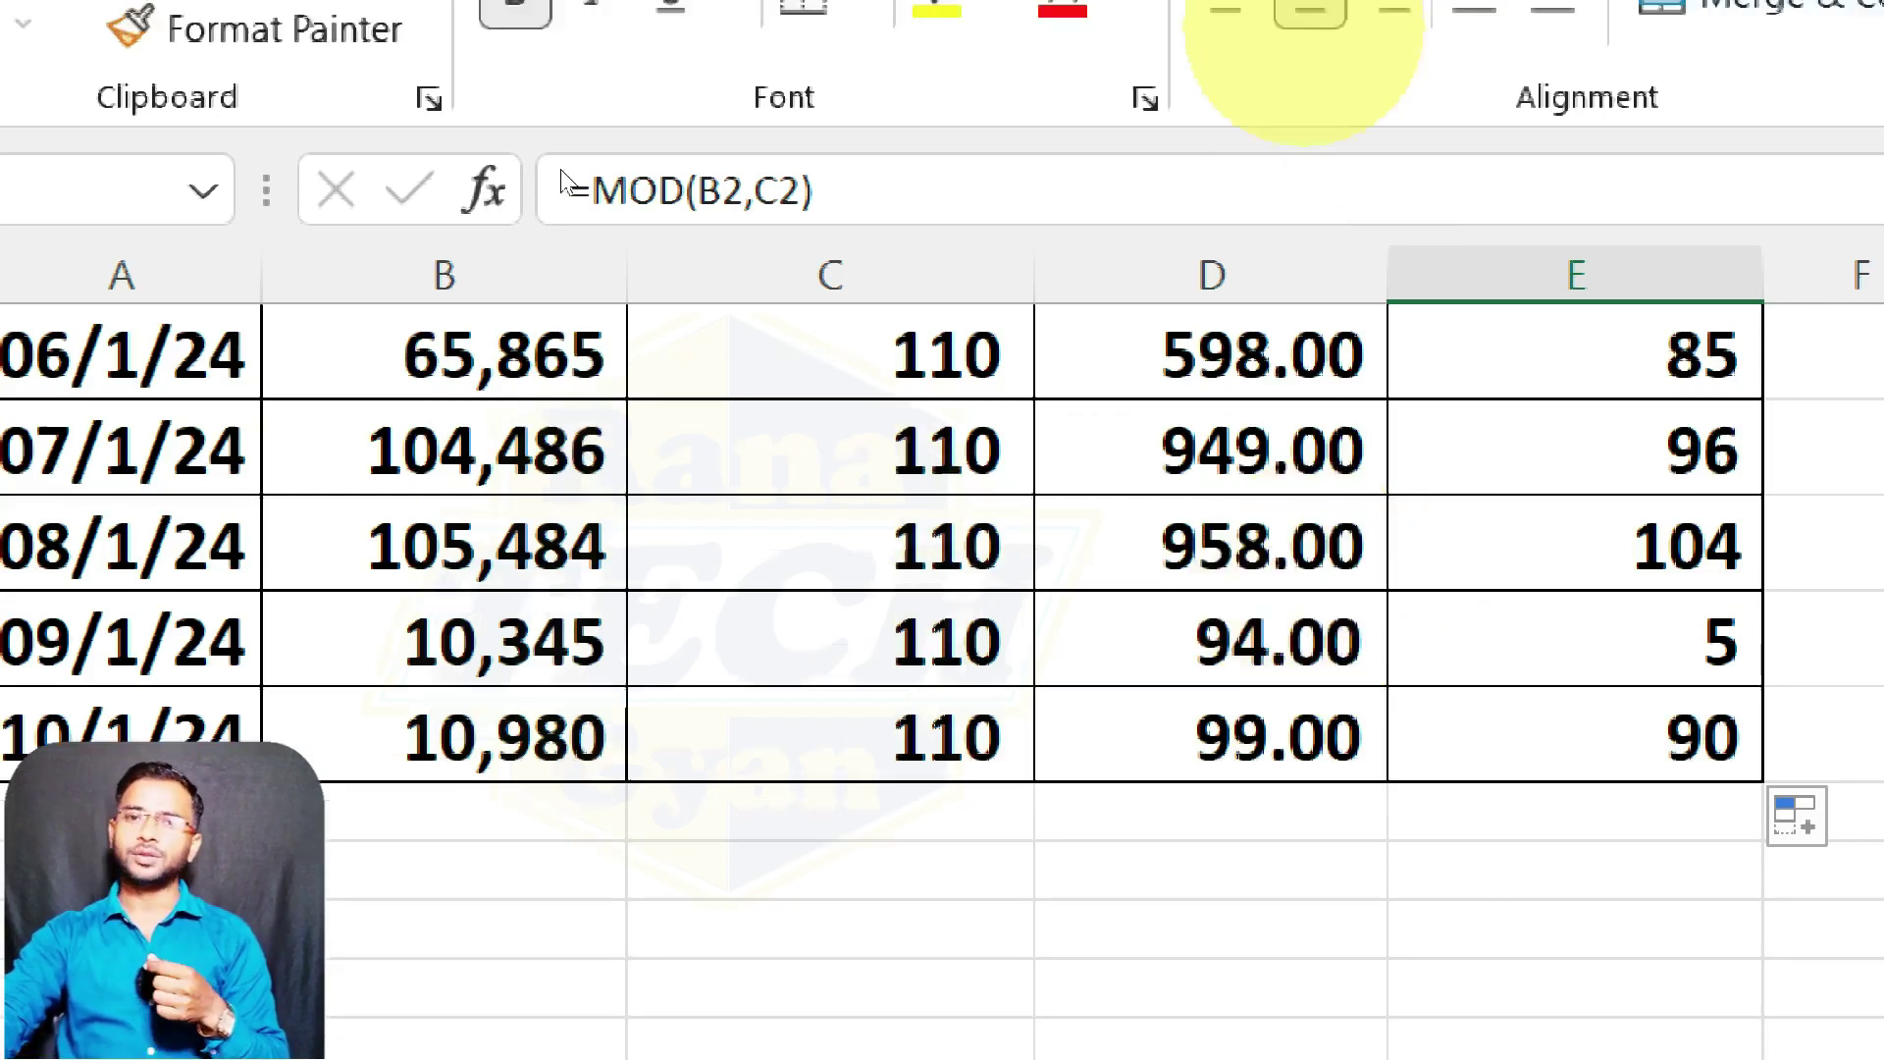
pyautogui.scroll(2, 600, 427)
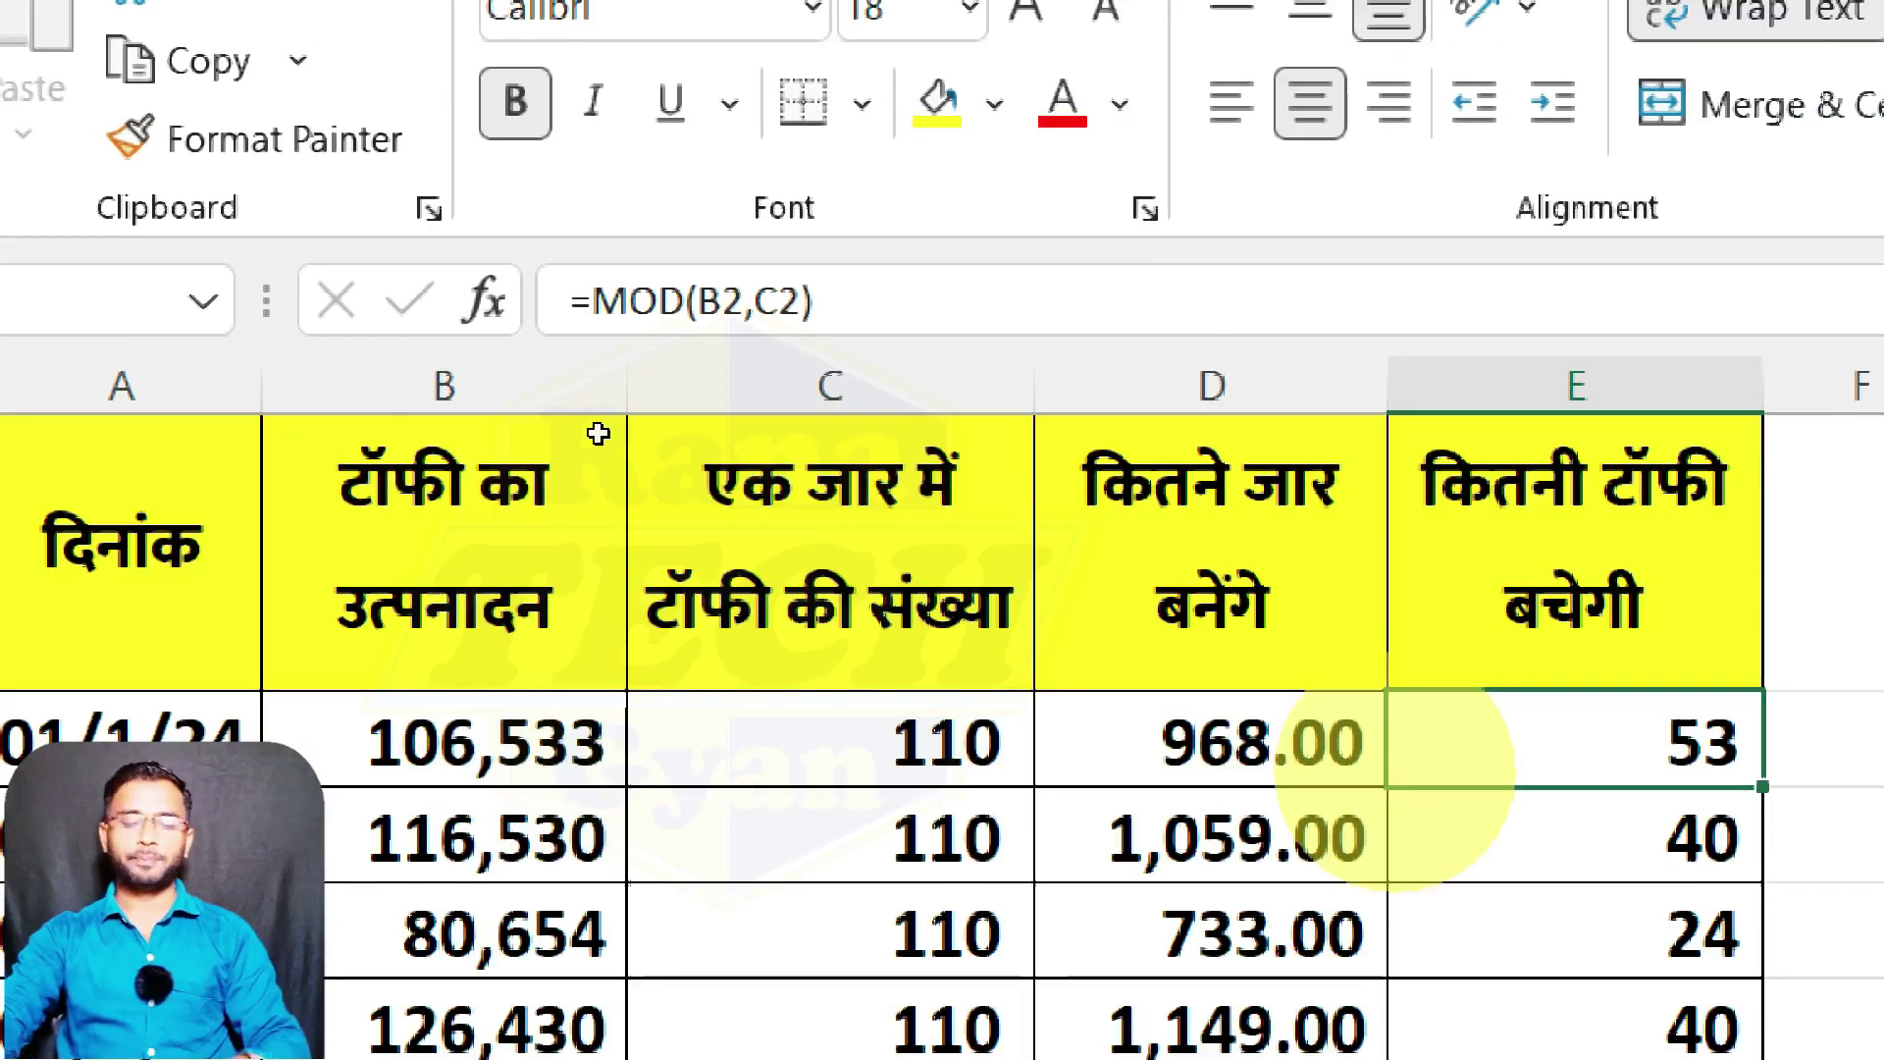